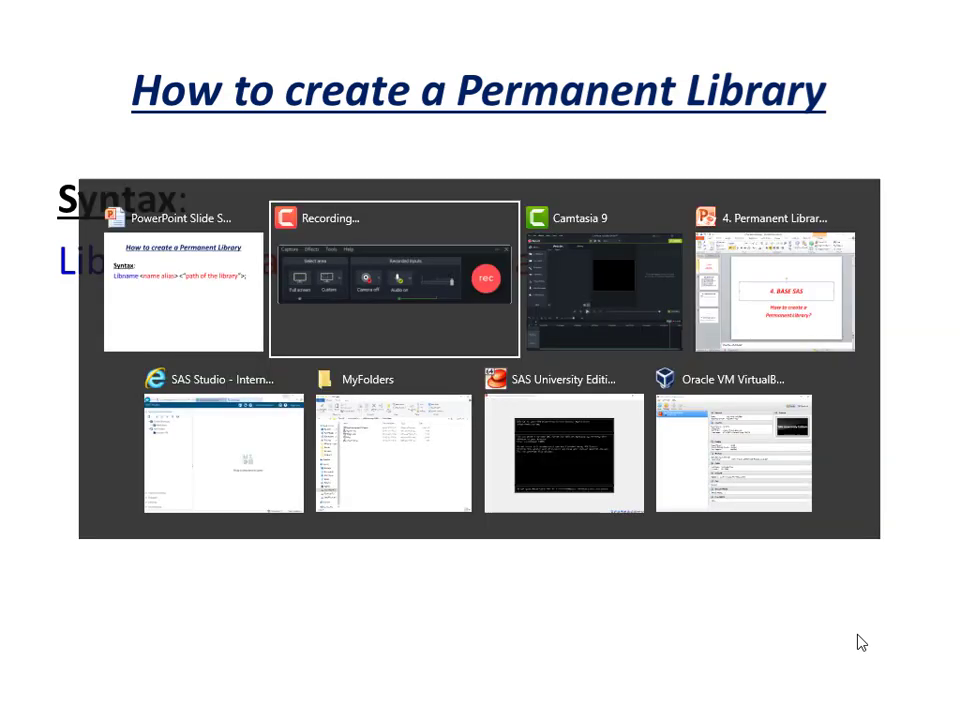
{"action": "key", "text": "alt+Tab"}
{"action": "key", "text": "alt+Tab"}
{"action": "key", "text": "alt+Tab"}
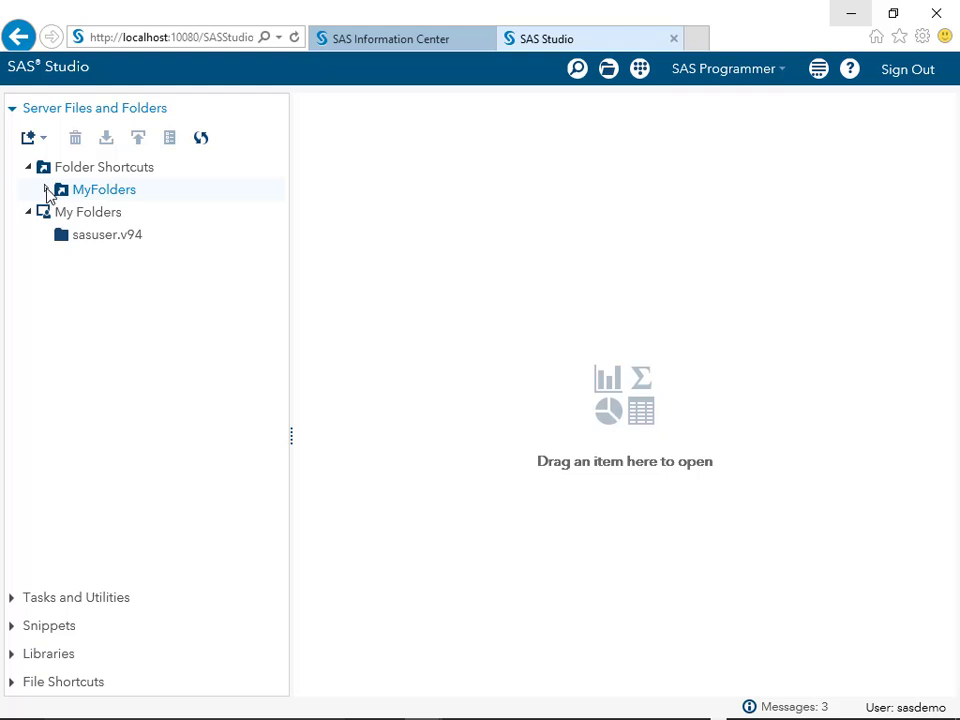
Step: Open Import Data.sas from MyFolders in the SAS Studio code editor
{"action": "left_click", "coordinate": [47, 190]}
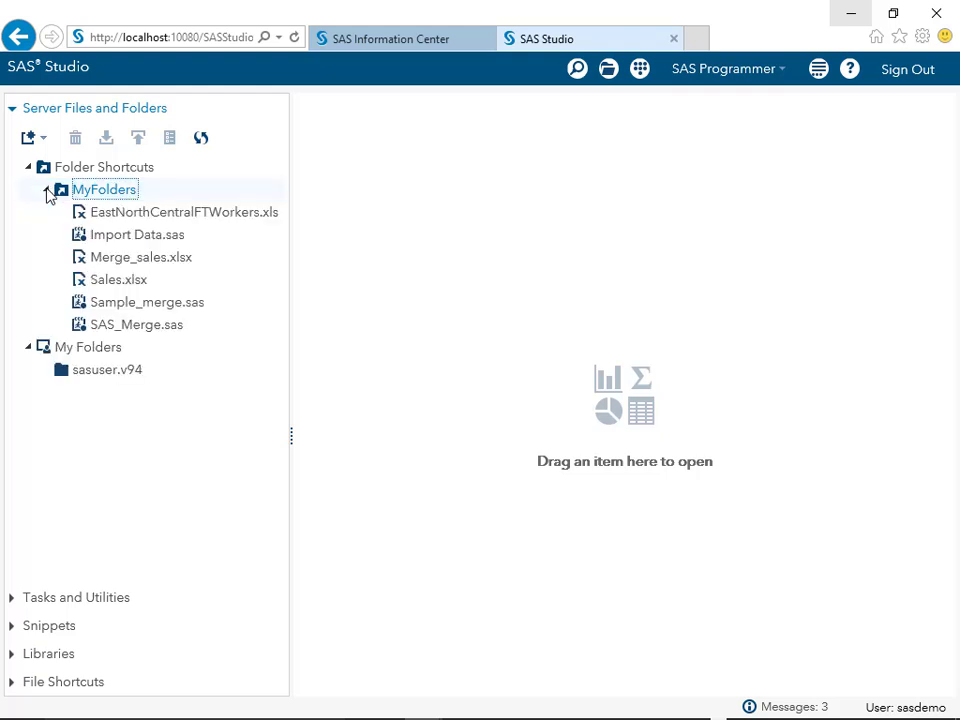
{"action": "left_click", "coordinate": [128, 244]}
{"action": "left_click_drag", "start_coordinate": [212, 247], "coordinate": [447, 304]}
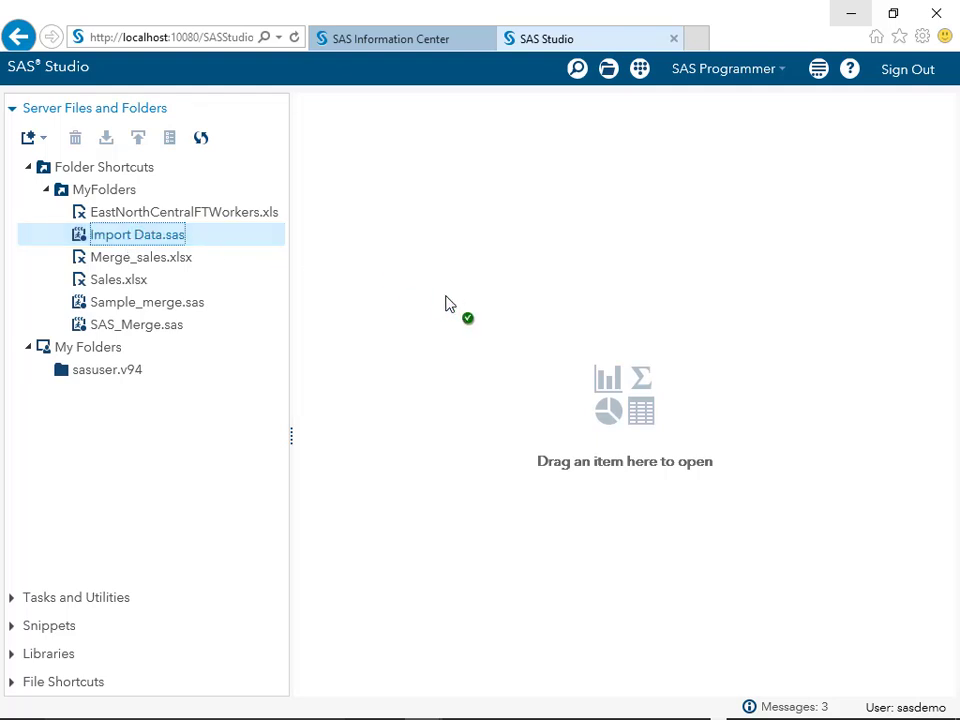
{"action": "left_click_drag", "start_coordinate": [449, 304], "coordinate": [449, 304]}
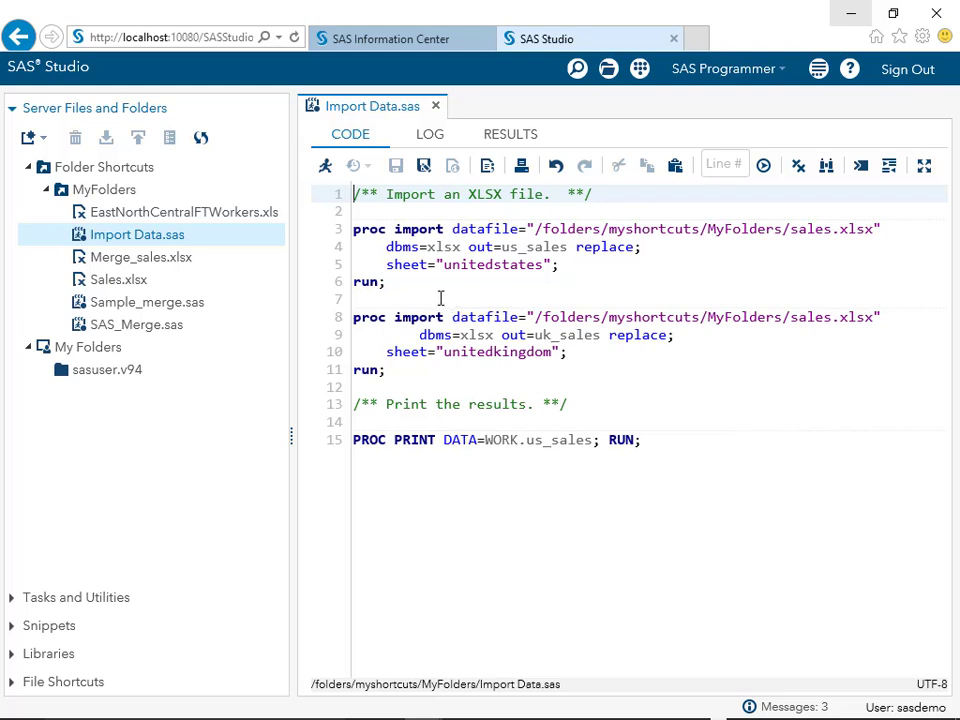
Step: Run the import program and return to its code
{"action": "left_click", "coordinate": [407, 300]}
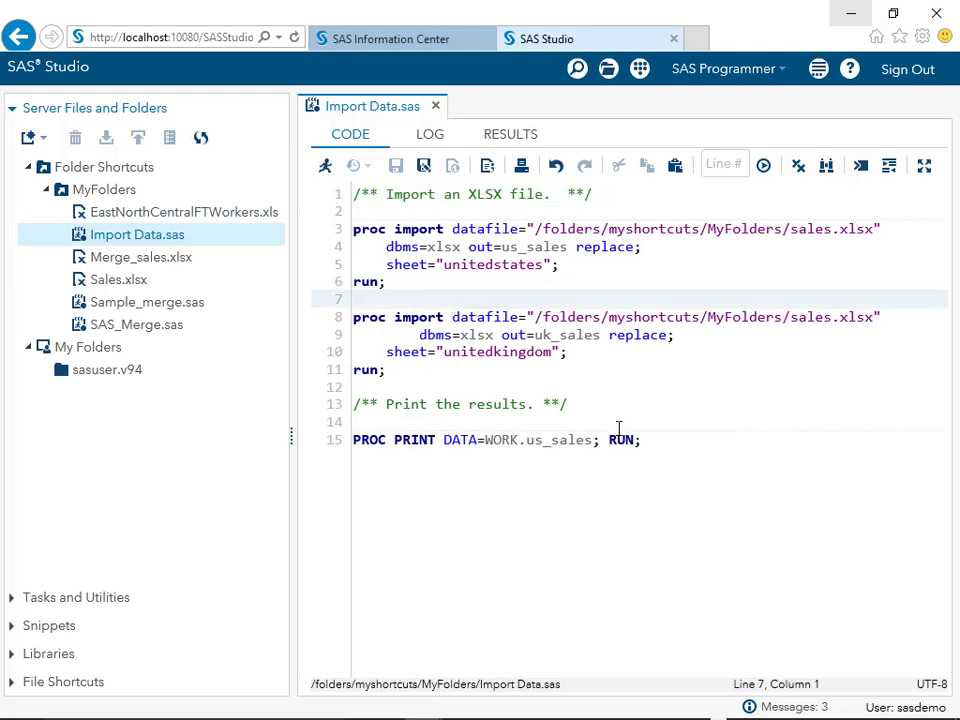
{"action": "left_click", "coordinate": [326, 167]}
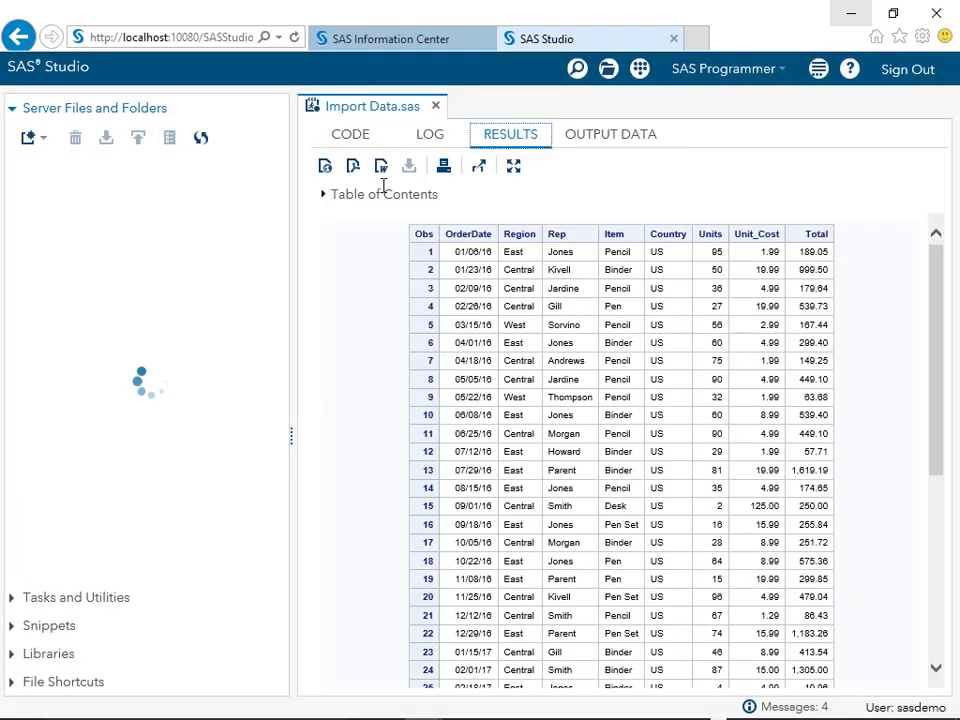
{"action": "left_click", "coordinate": [350, 135]}
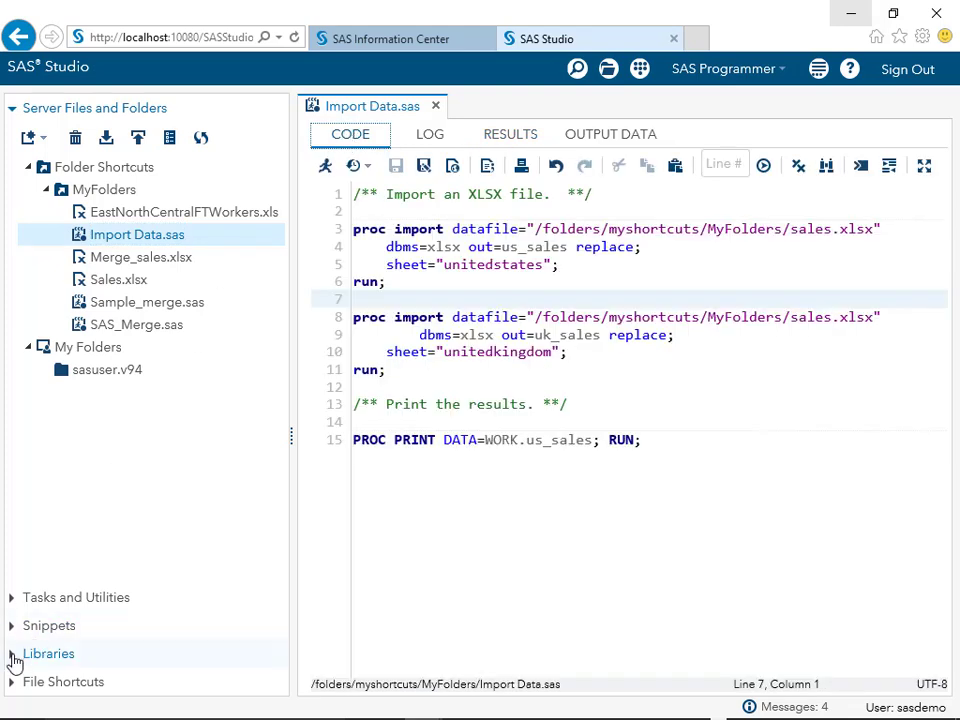
Step: Expand My Libraries and WORK to see the UK_SALES and US_SALES tables
{"action": "left_click", "coordinate": [14, 658]}
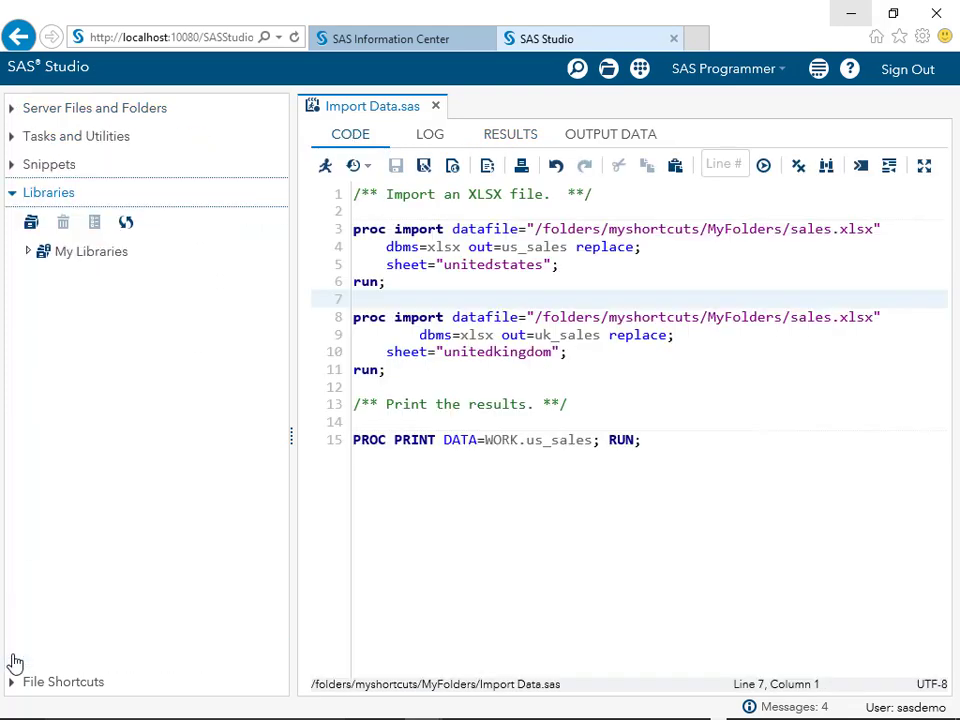
{"action": "left_click", "coordinate": [29, 252]}
{"action": "left_click", "coordinate": [44, 341]}
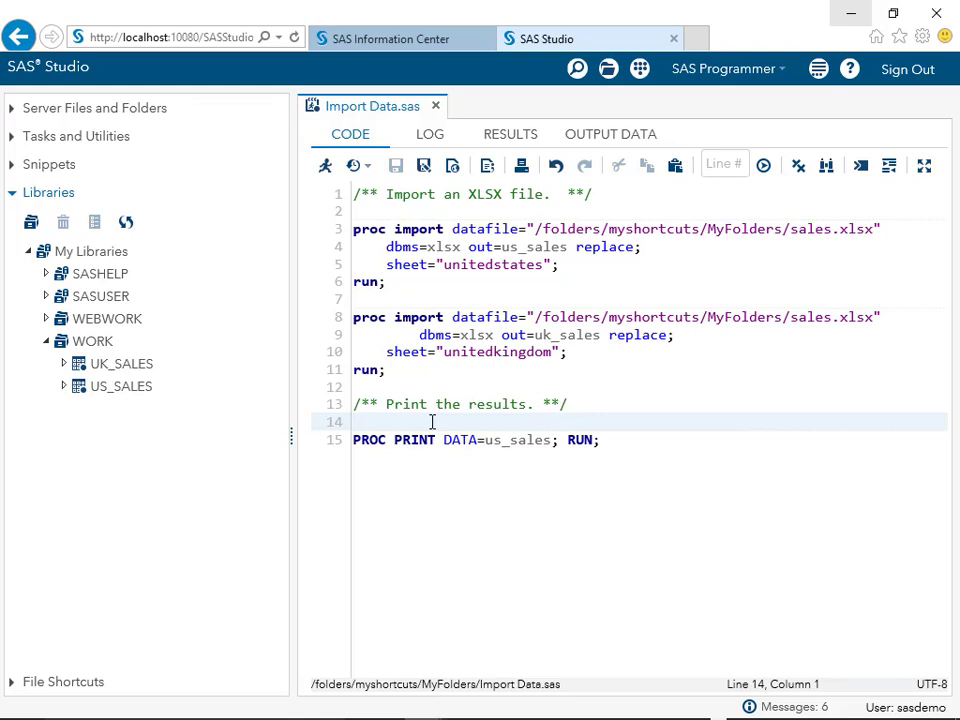
Step: Add a new first line beginning libname mylib "
{"action": "key", "text": "Up"}
{"action": "key", "text": "Up"}
{"action": "key", "text": "Up"}
{"action": "key", "text": "Up"}
{"action": "key", "text": "Up"}
{"action": "key", "text": "Up"}
{"action": "key", "text": "Up"}
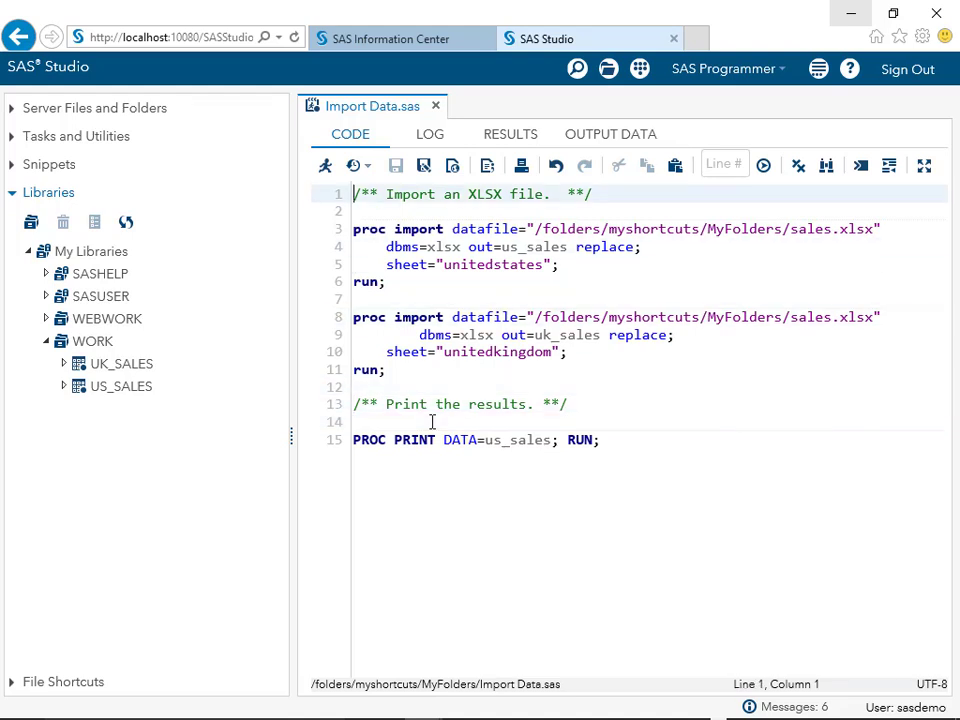
{"action": "key", "text": "Return"}
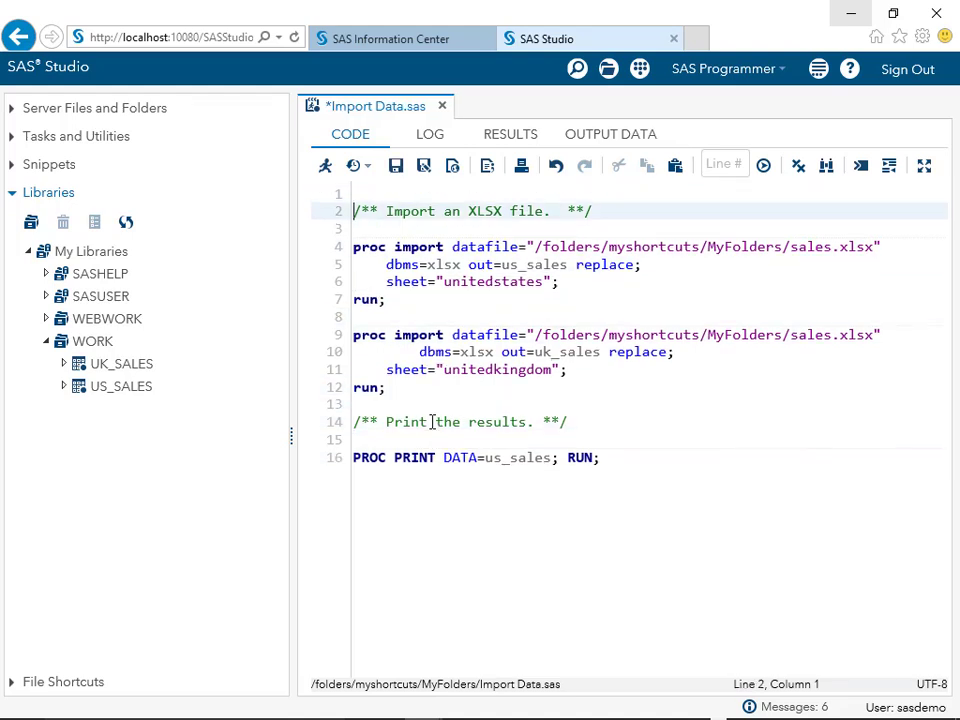
{"action": "key", "text": "Up"}
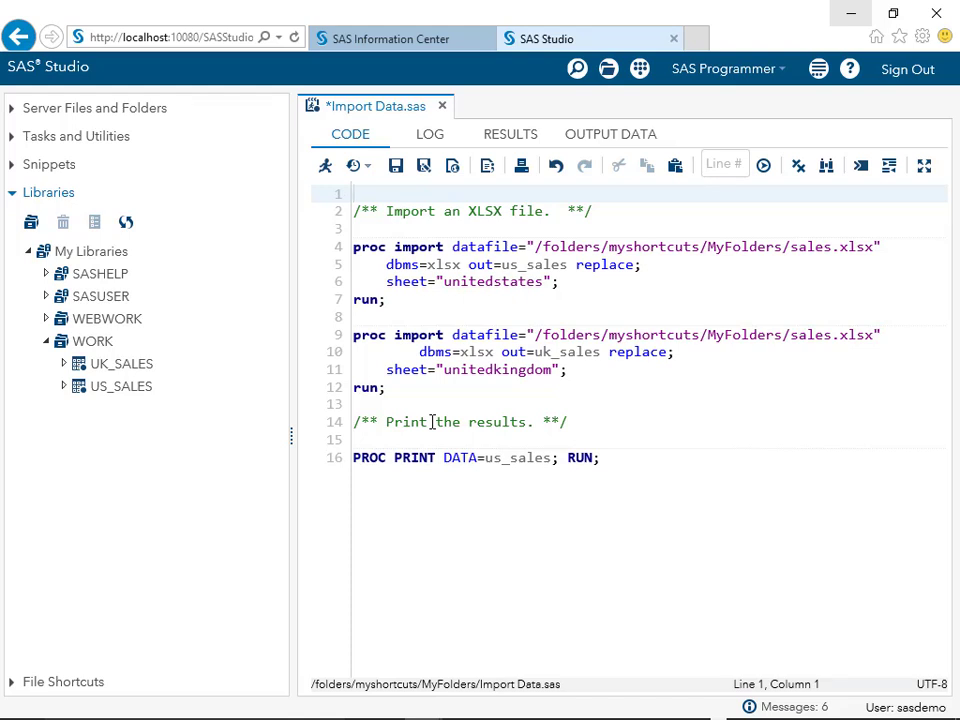
{"action": "type", "text": "libn"}
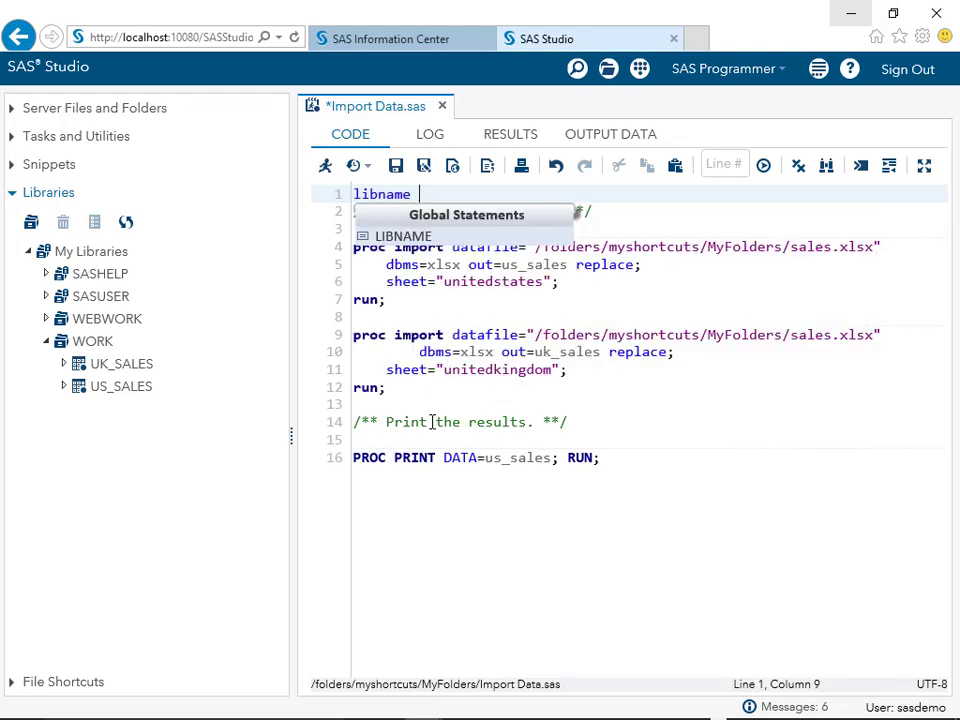
{"action": "type", "text": "ame "}
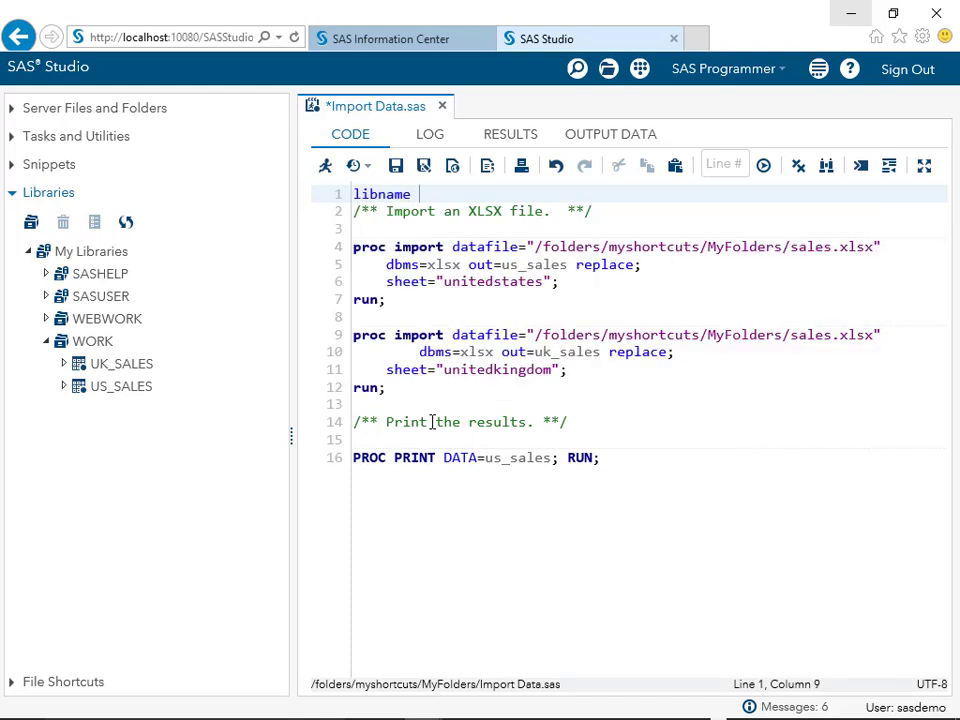
{"action": "type", "text": "mylib "}
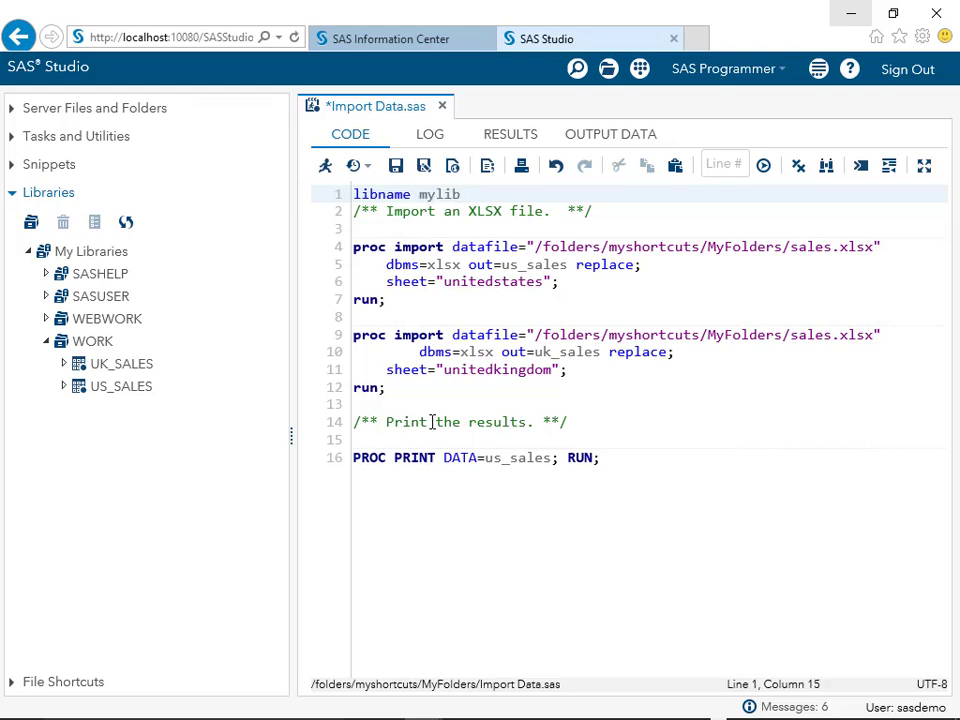
{"action": "type", "text": "\""}
Step: Complete the libname with the /folders/myshortcuts/MyFolders path and a semicolon, then select it
{"action": "left_click", "coordinate": [13, 110]}
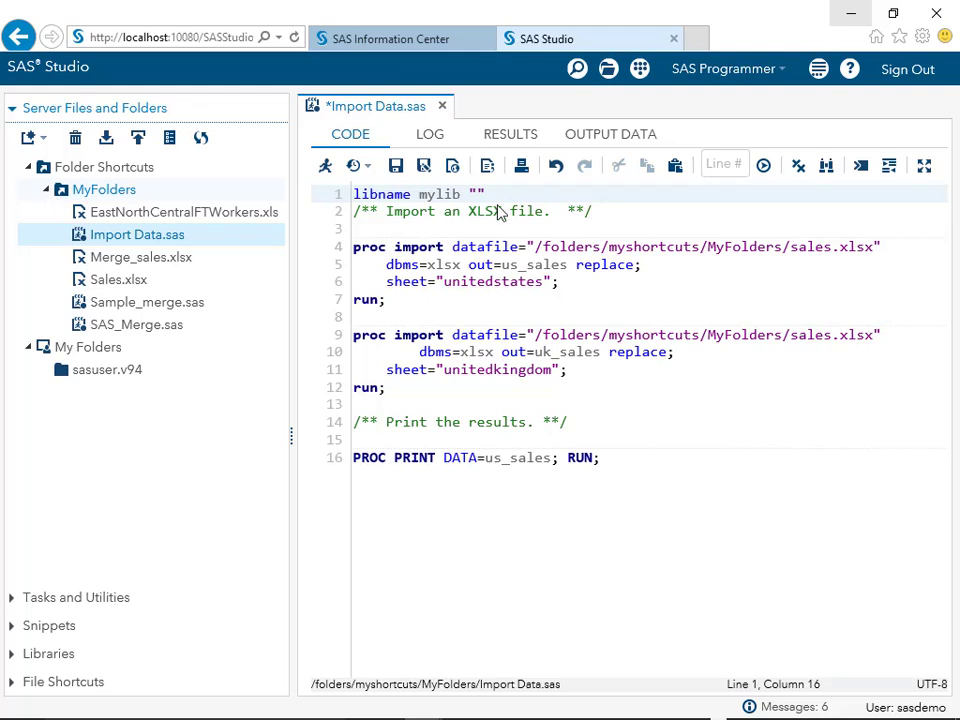
{"action": "left_click_drag", "start_coordinate": [537, 246], "coordinate": [784, 249]}
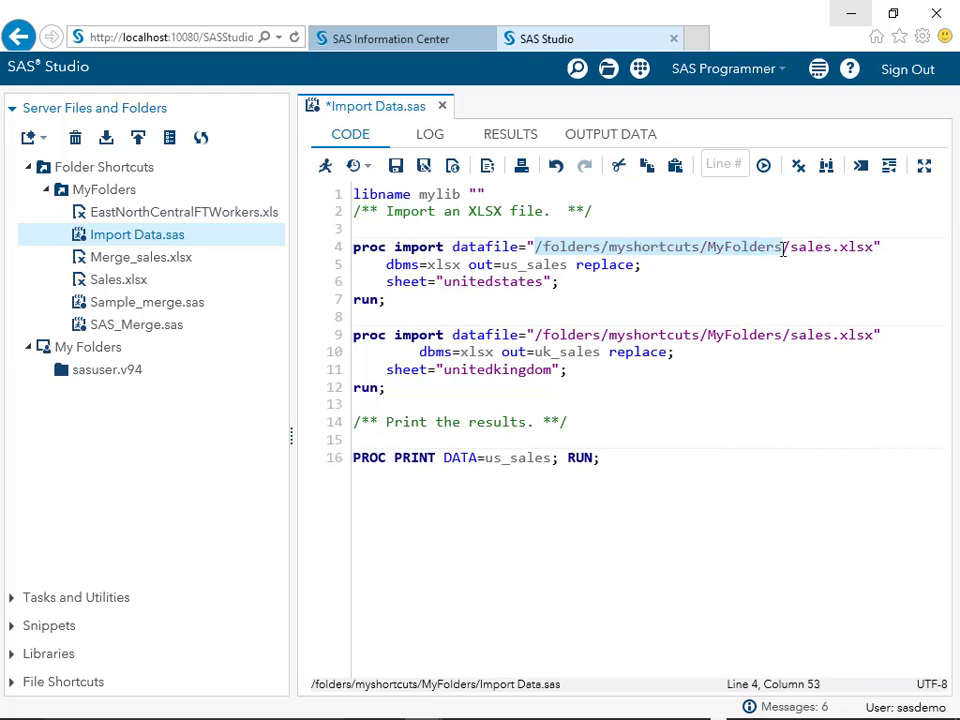
{"action": "left_click", "coordinate": [475, 194]}
{"action": "type", "text": "/folders/myshortcuts/MyFolders"}
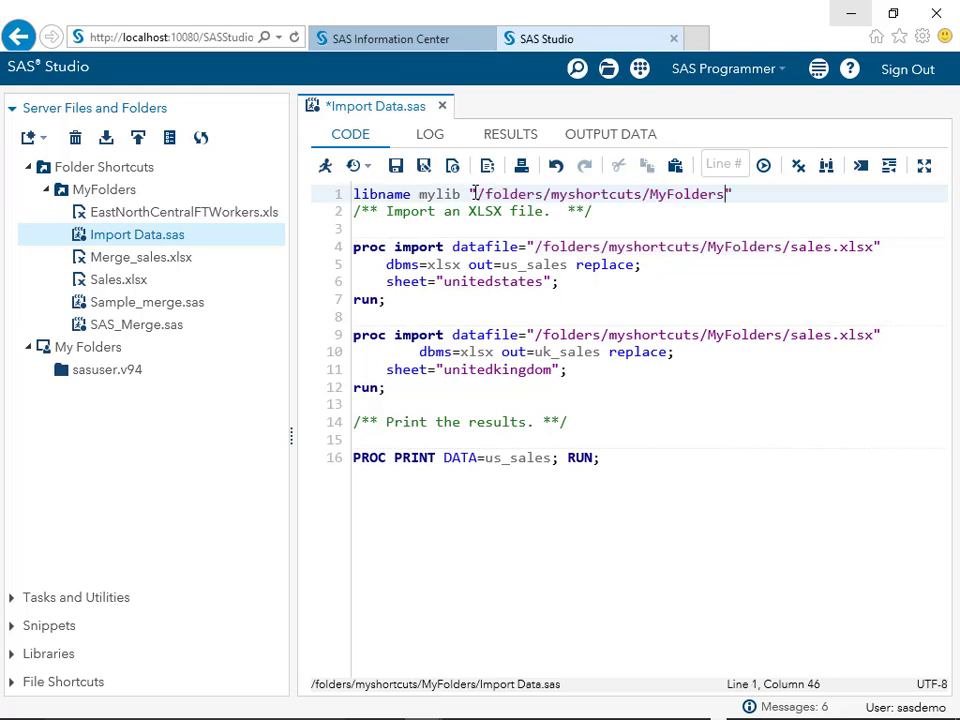
{"action": "left_click", "coordinate": [784, 192]}
{"action": "type", "text": ";"}
{"action": "key", "text": "Return"}
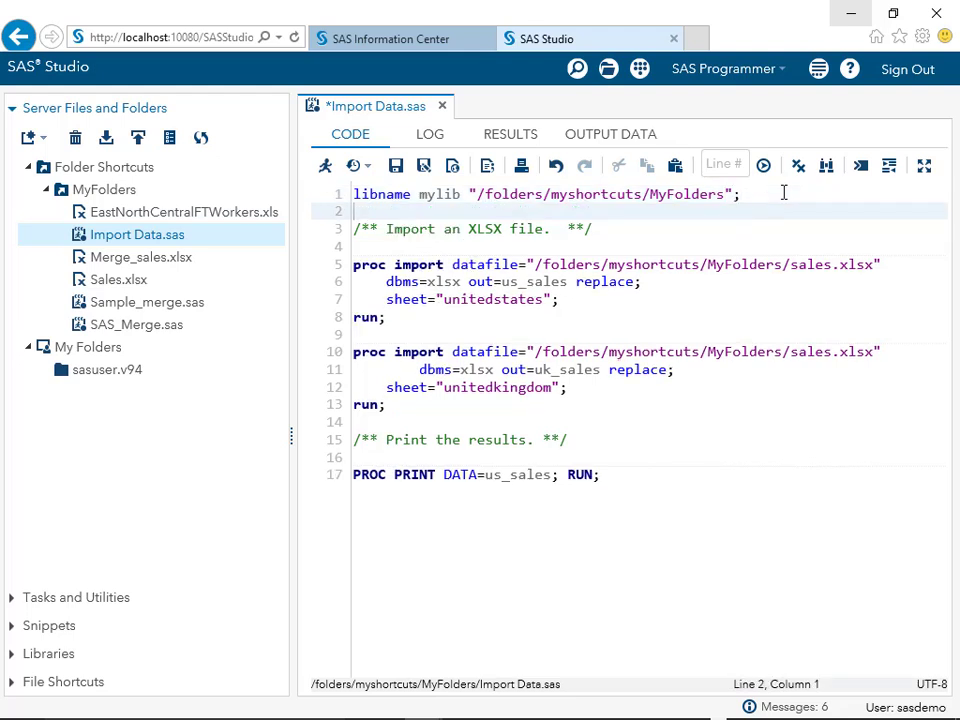
{"action": "key", "text": "Up"}
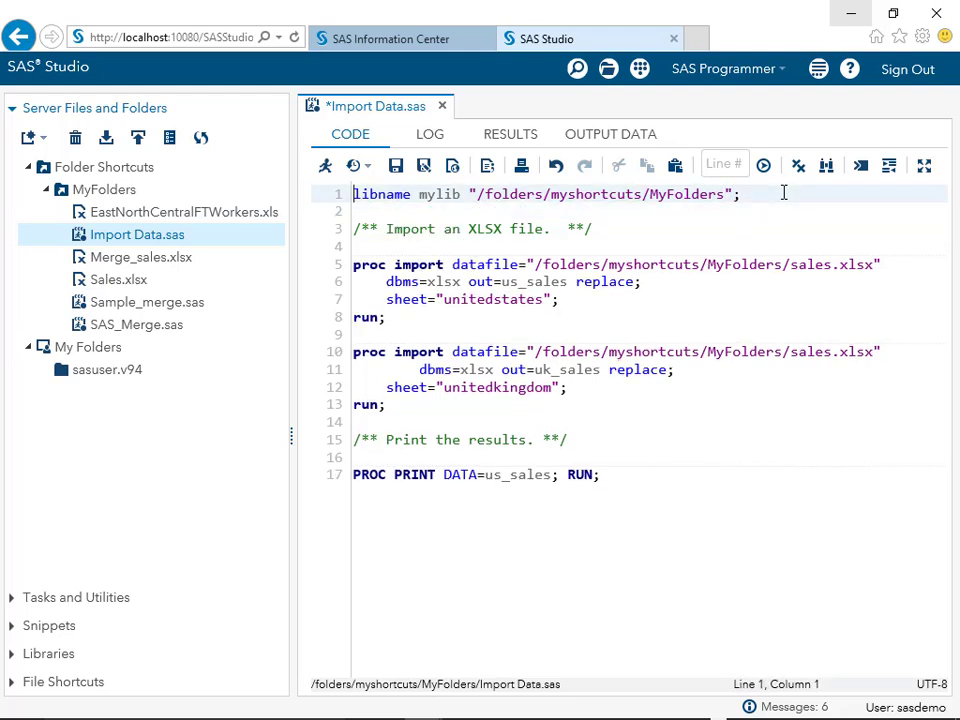
{"action": "key", "text": "shift+End"}
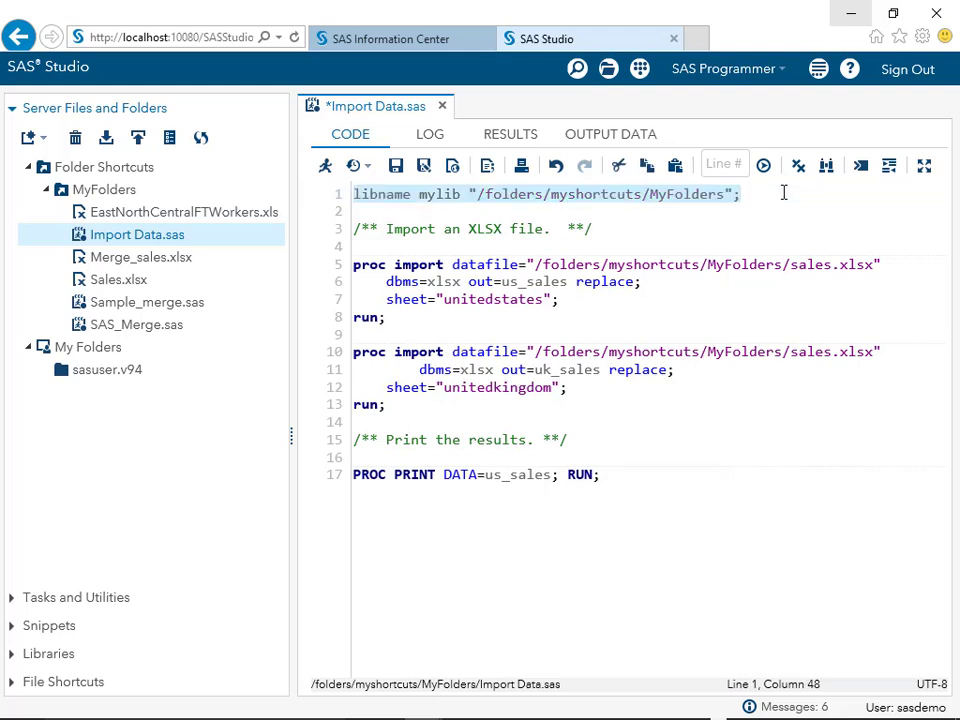
Step: Run only the libname statement and check the log shows MYLIB assigned
{"action": "left_click", "coordinate": [325, 167]}
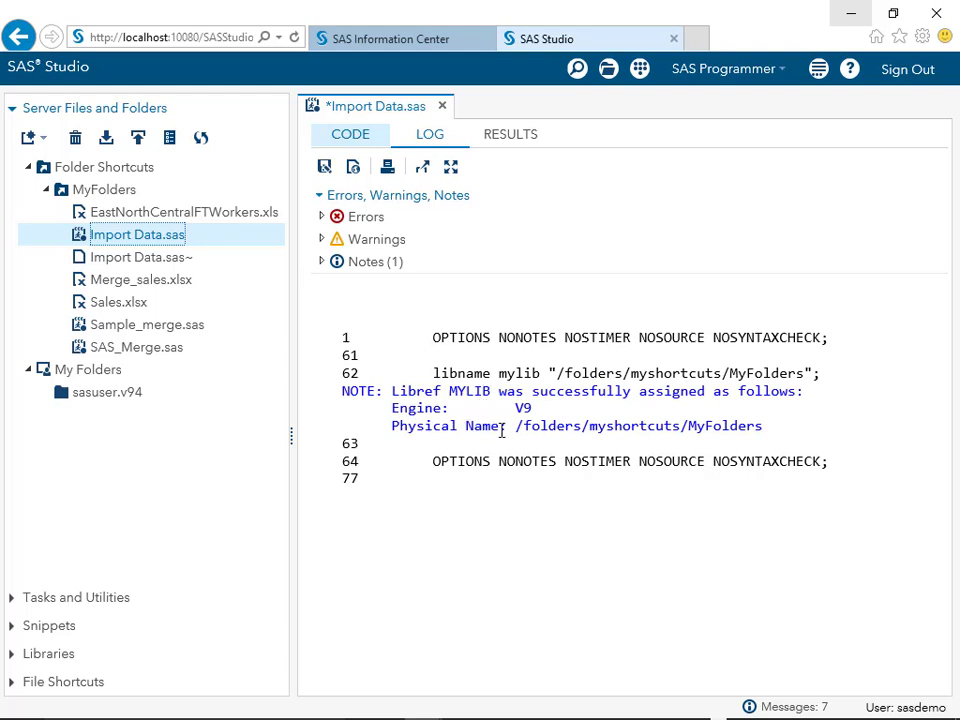
{"action": "left_click_drag", "start_coordinate": [517, 428], "coordinate": [745, 433]}
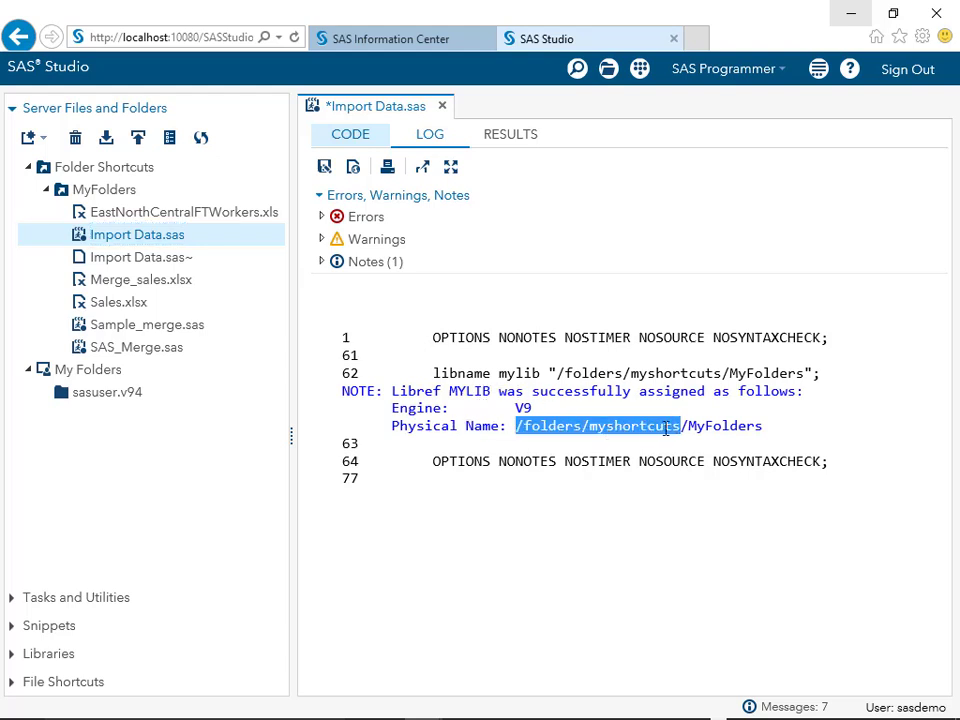
{"action": "left_click", "coordinate": [745, 433]}
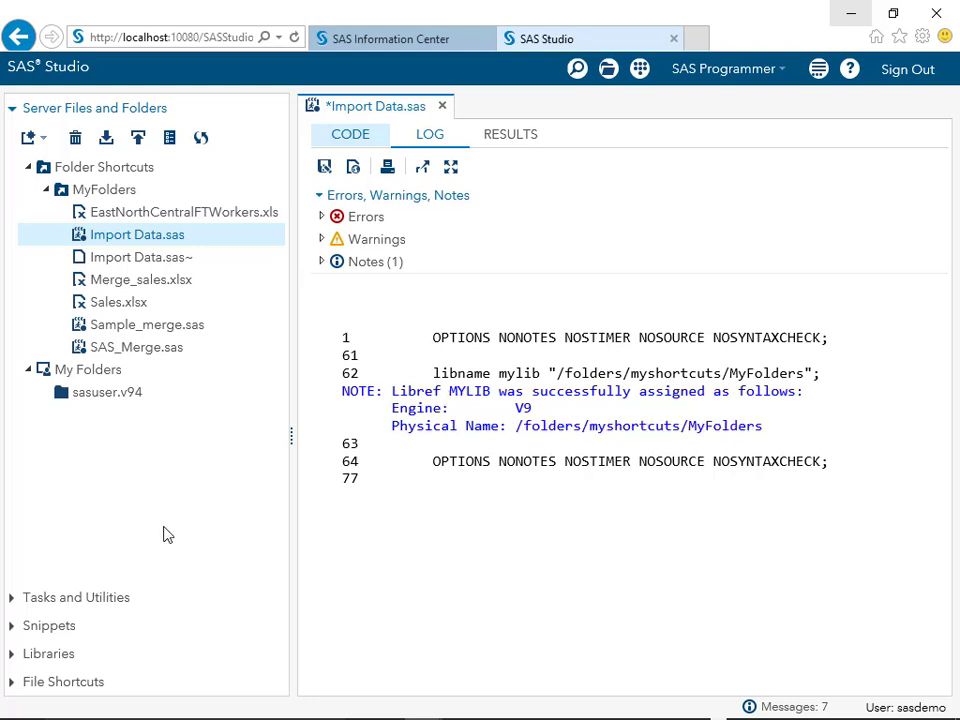
Step: Check the empty MYLIB library in the Libraries list, then return to the code
{"action": "left_click", "coordinate": [20, 655]}
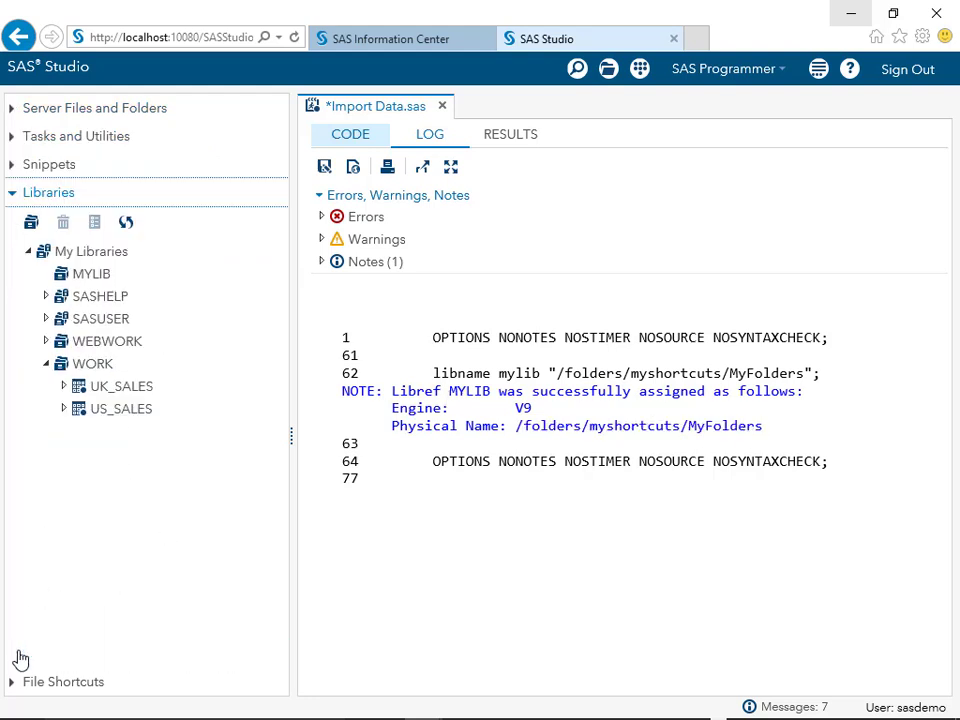
{"action": "left_click", "coordinate": [80, 276]}
{"action": "left_click", "coordinate": [83, 280]}
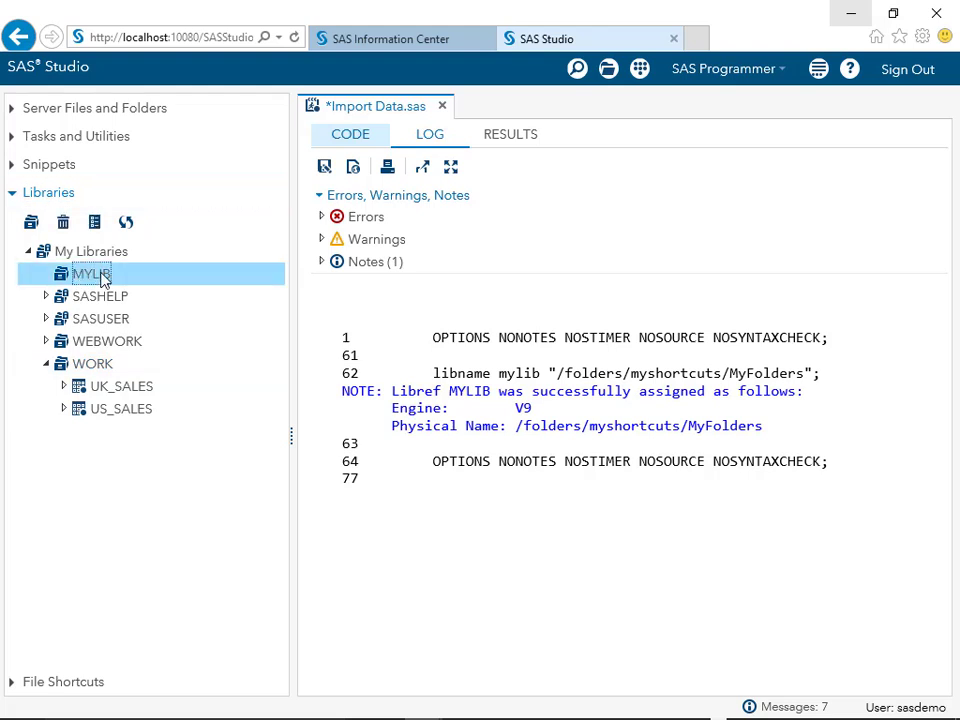
{"action": "left_click", "coordinate": [352, 136]}
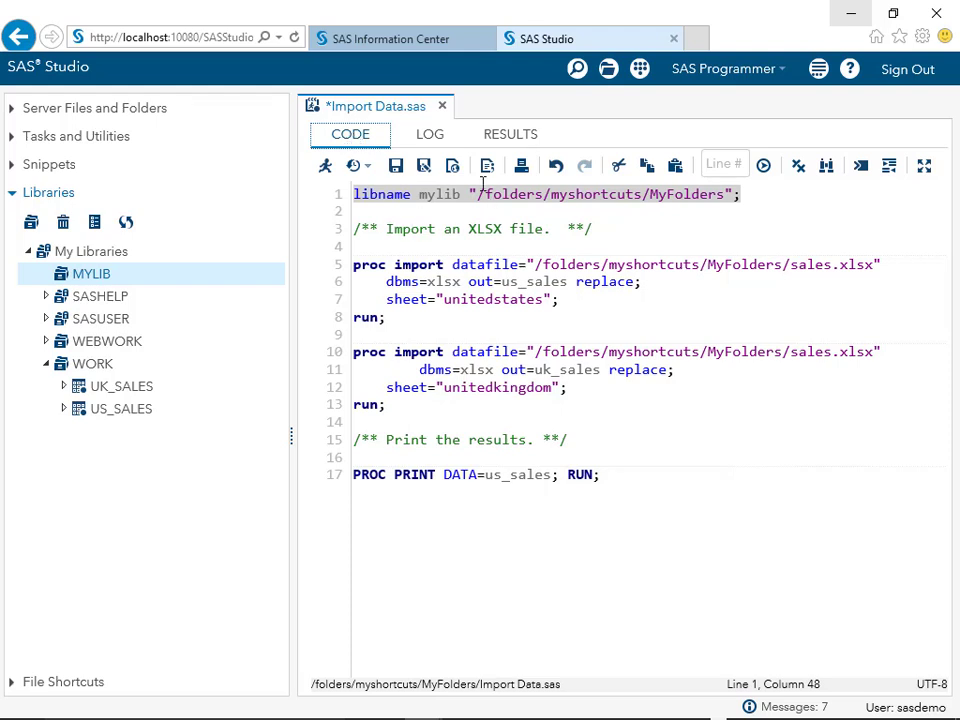
Step: Prefix the us_sales and uk_sales import outputs and the print dataset with mylib
{"action": "left_click_drag", "start_coordinate": [475, 195], "coordinate": [724, 196]}
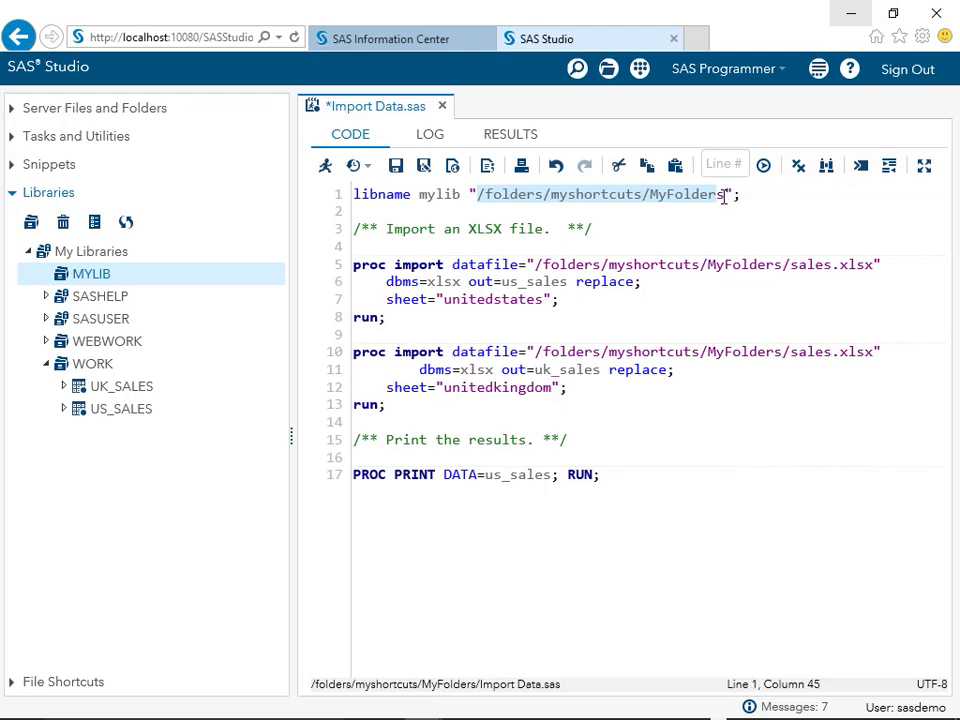
{"action": "left_click", "coordinate": [724, 195]}
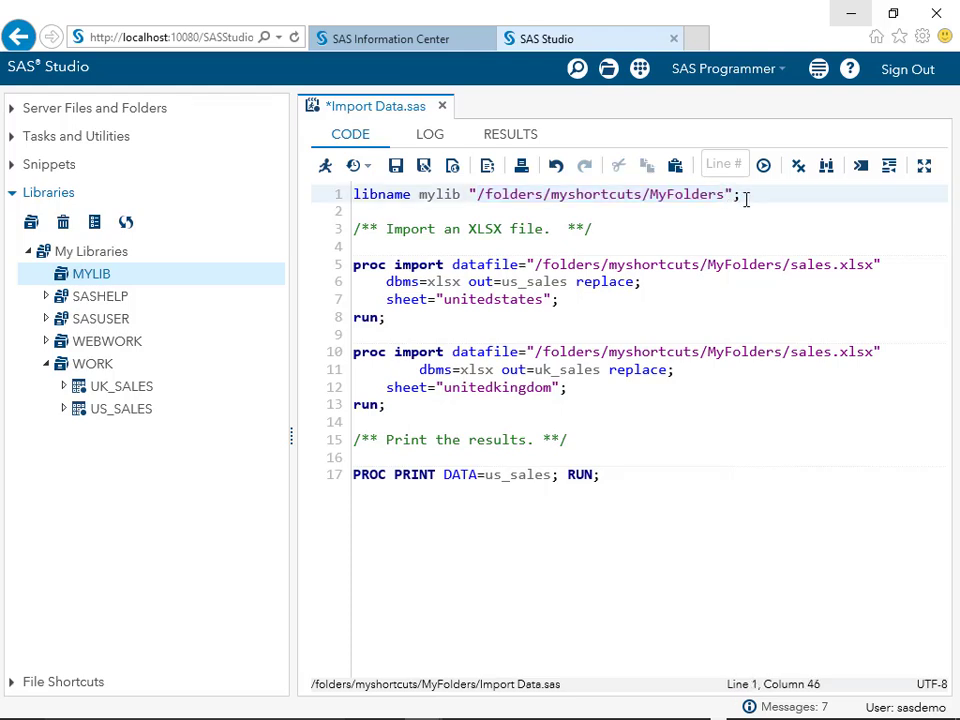
{"action": "left_click", "coordinate": [745, 198]}
{"action": "left_click", "coordinate": [503, 282]}
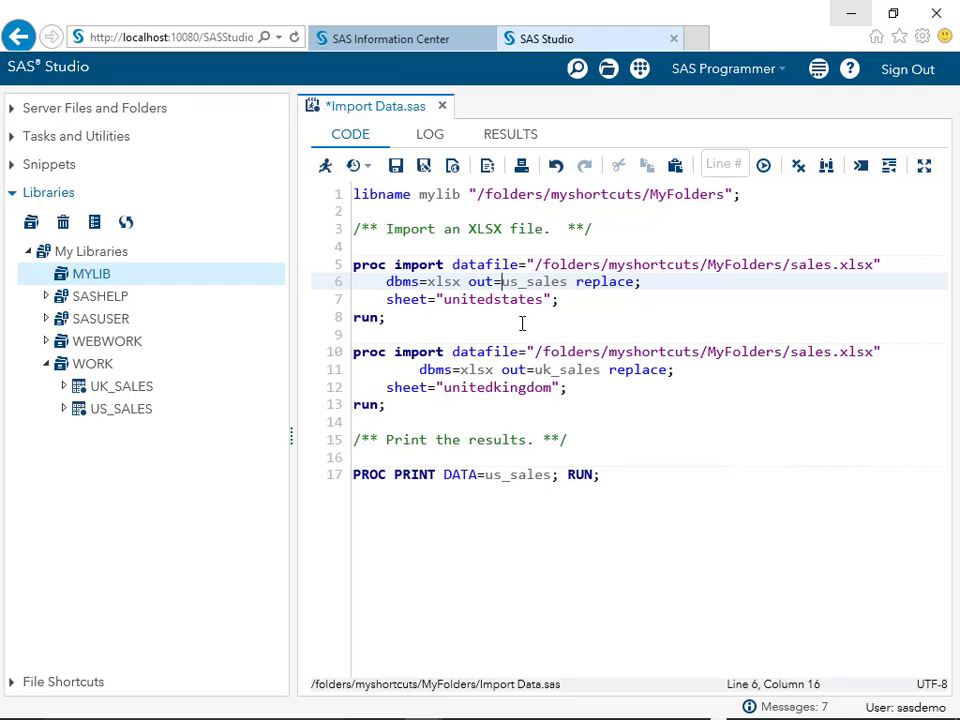
{"action": "type", "text": "mylib."}
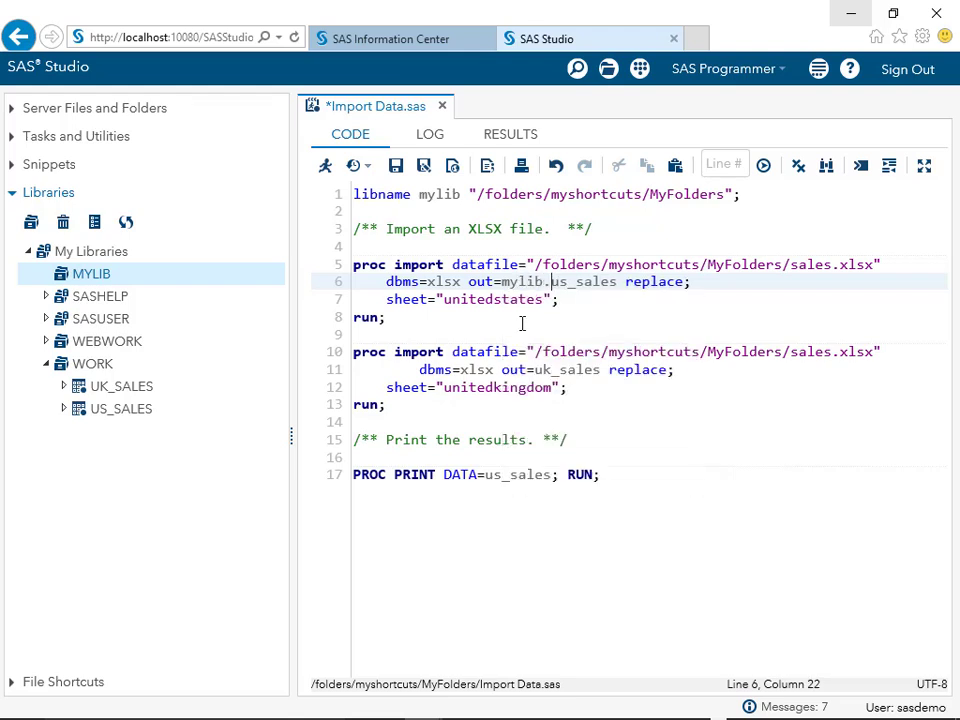
{"action": "left_click", "coordinate": [535, 370]}
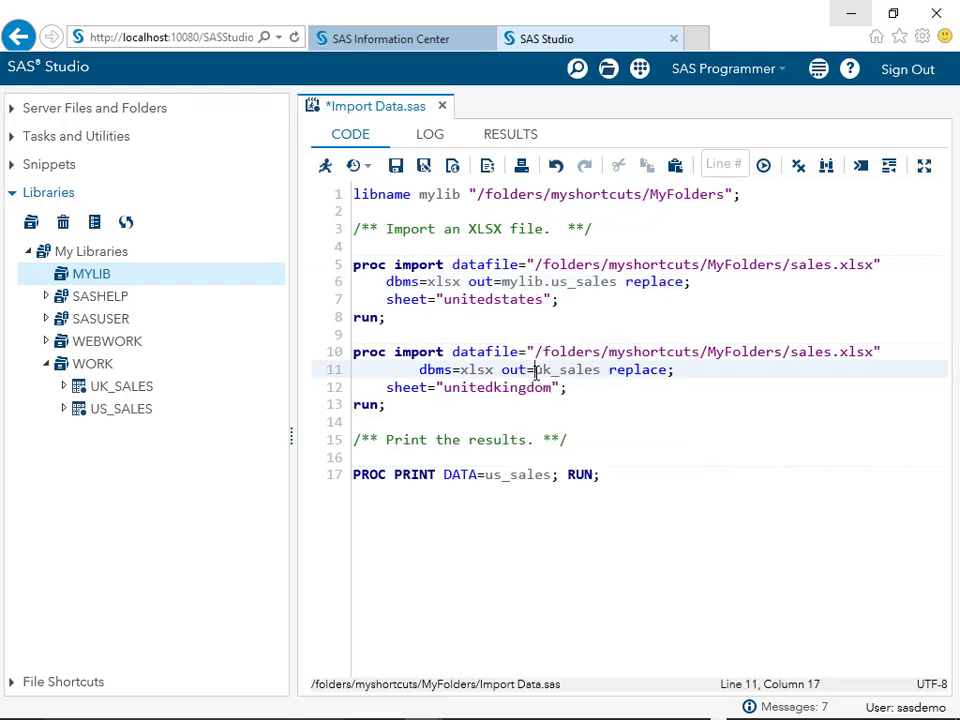
{"action": "type", "text": "myli"}
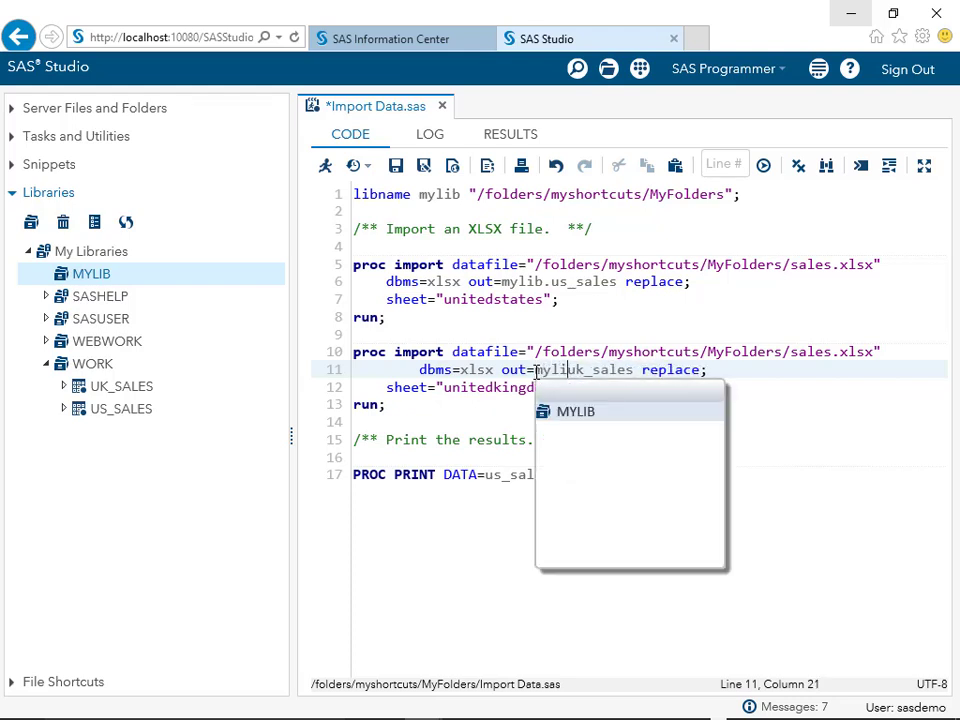
{"action": "type", "text": "b."}
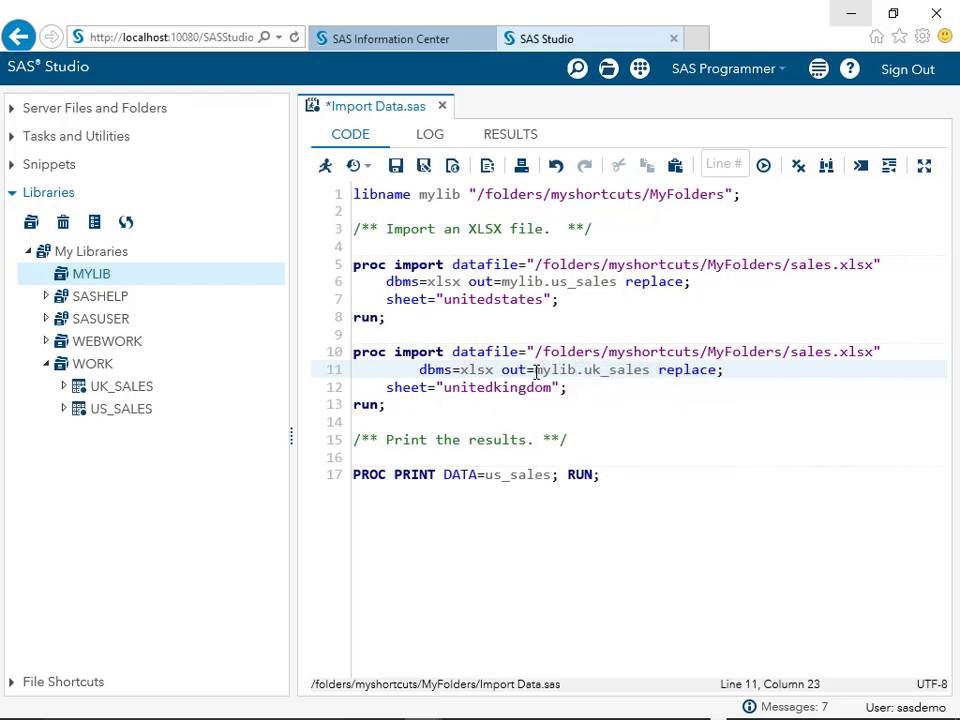
{"action": "left_click", "coordinate": [486, 476]}
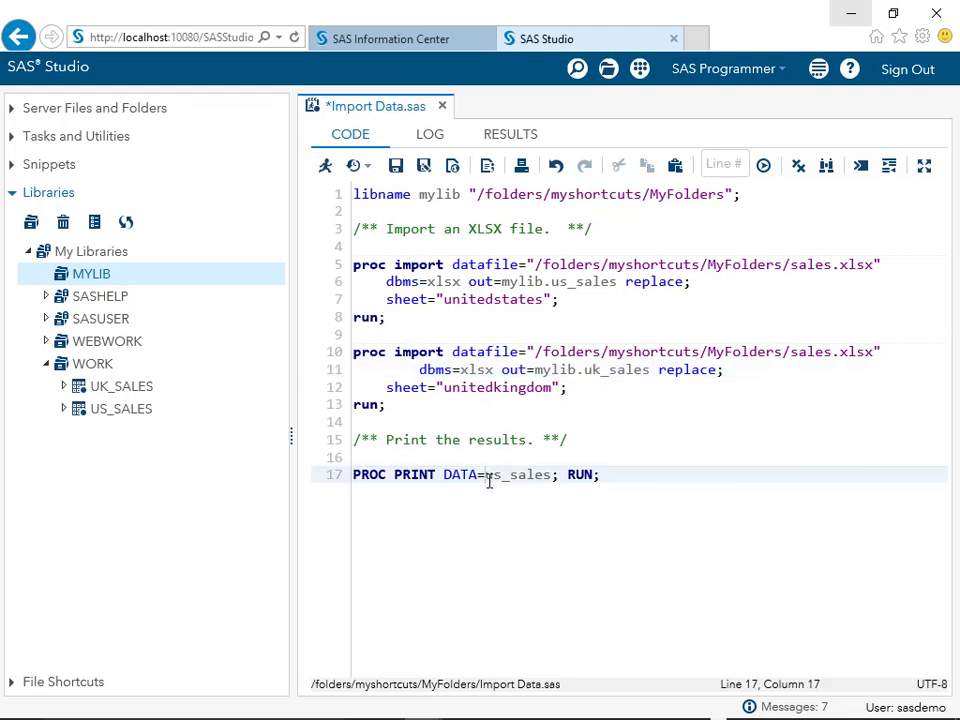
{"action": "type", "text": "mylib."}
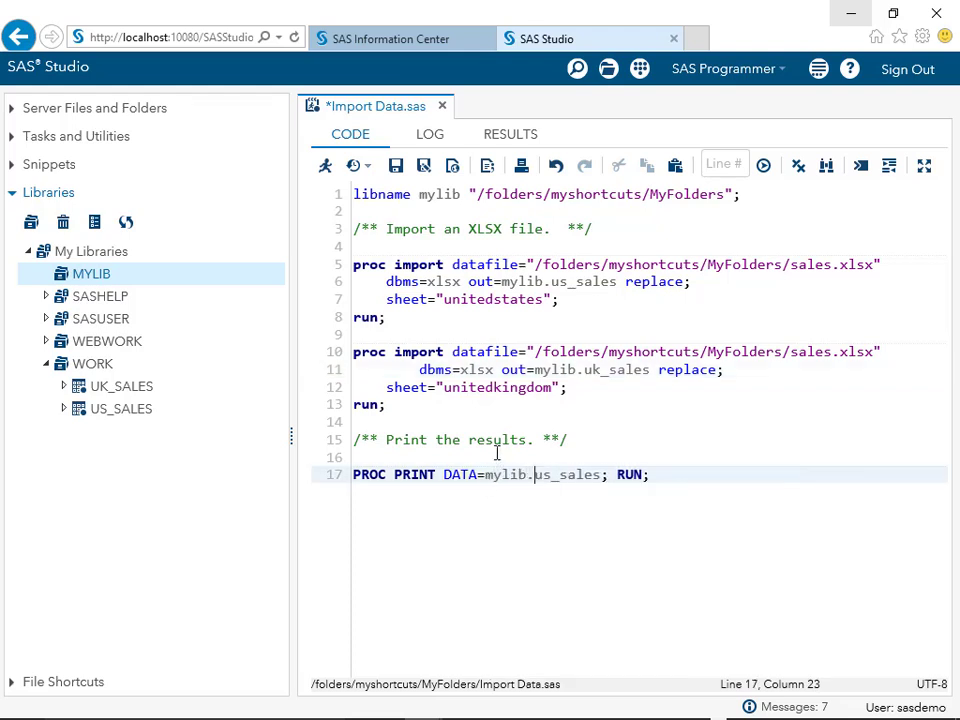
{"action": "left_click", "coordinate": [496, 453]}
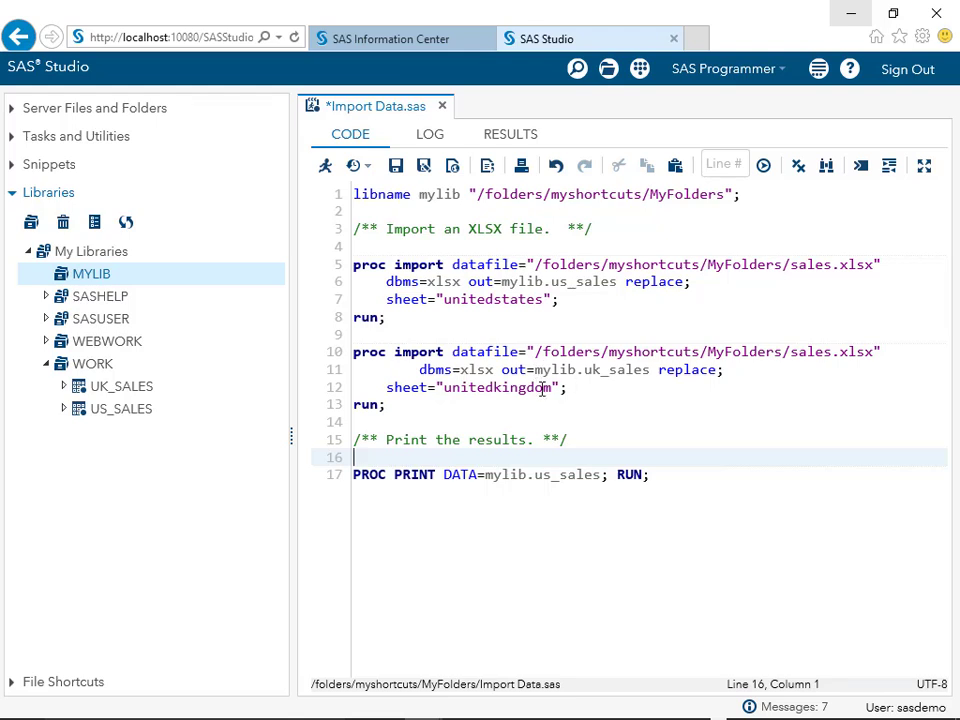
{"action": "left_click", "coordinate": [384, 424]}
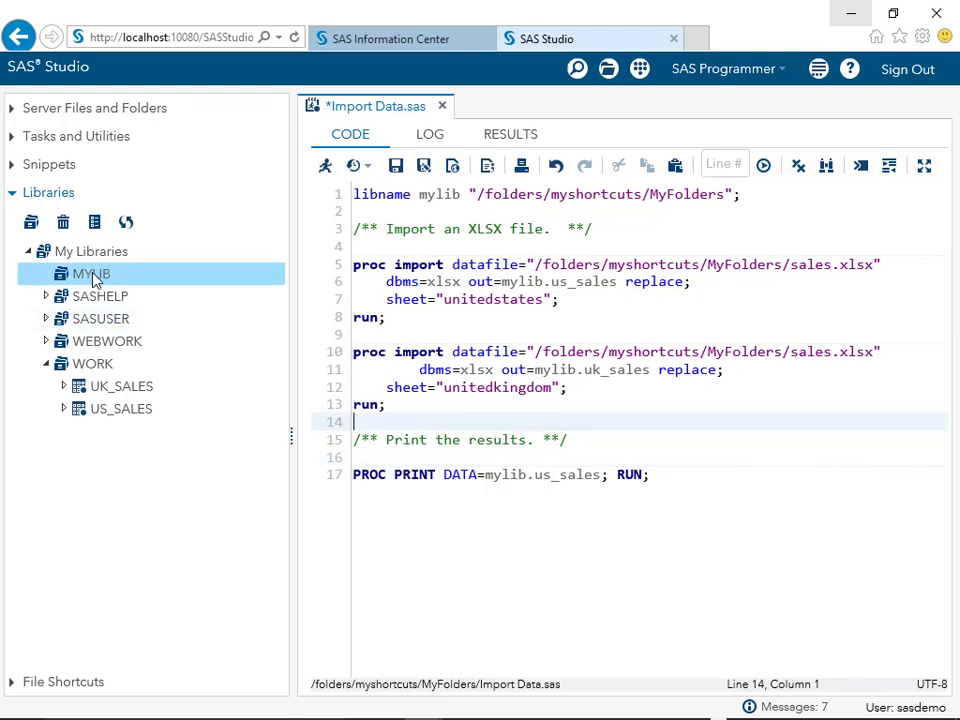
Step: Run the edited program, review the mylib.us_sales printout, and return to the code
{"action": "left_click", "coordinate": [327, 167]}
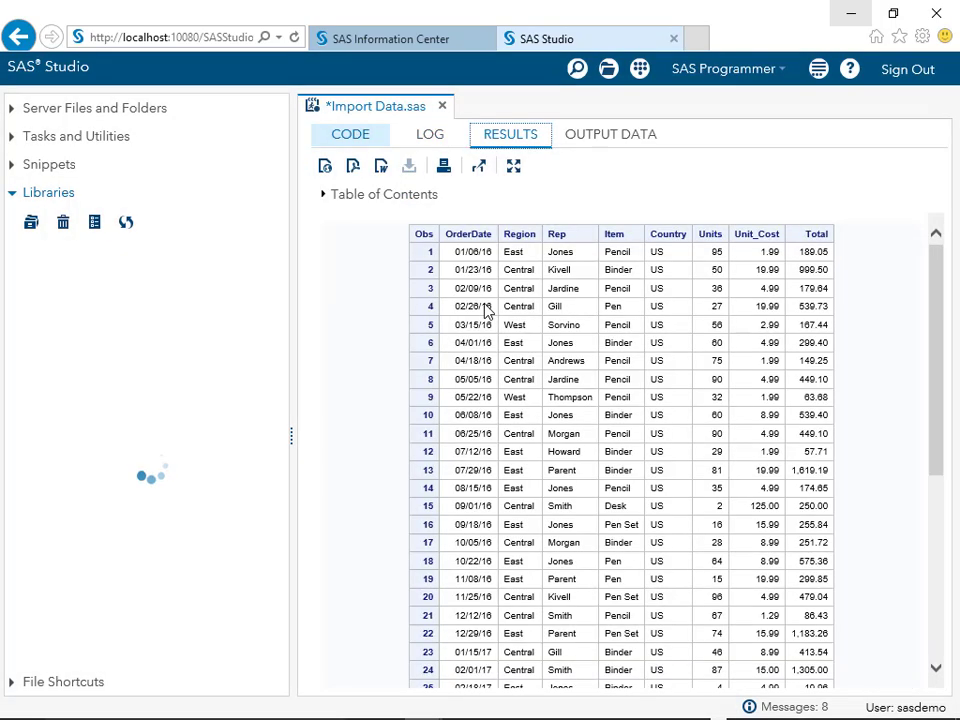
{"action": "left_click", "coordinate": [350, 137]}
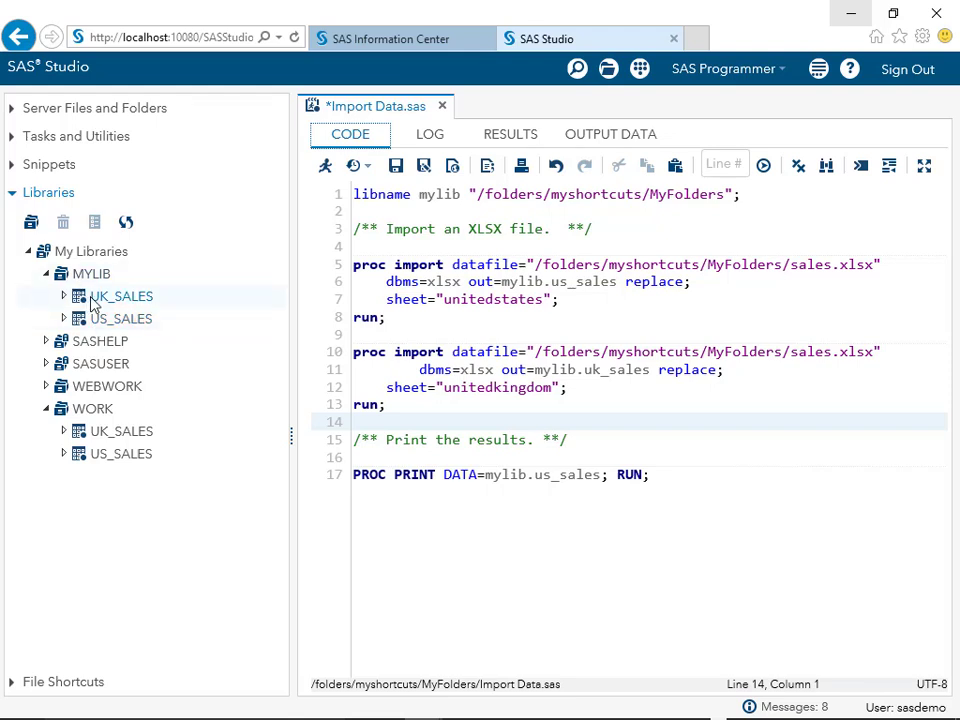
{"action": "left_click", "coordinate": [101, 440]}
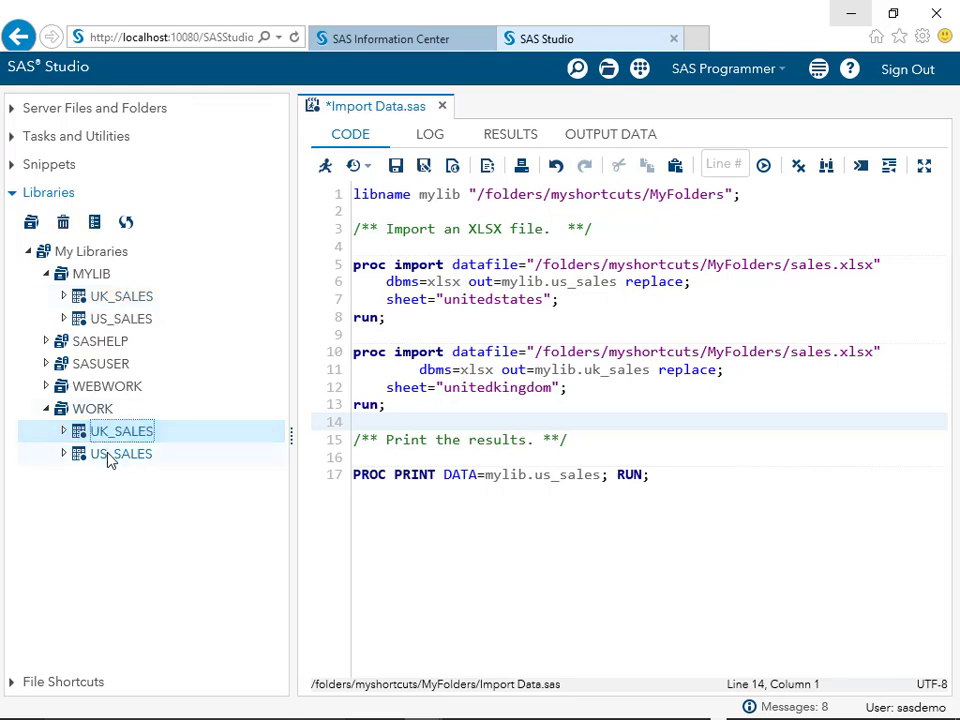
{"action": "left_click", "coordinate": [110, 456]}
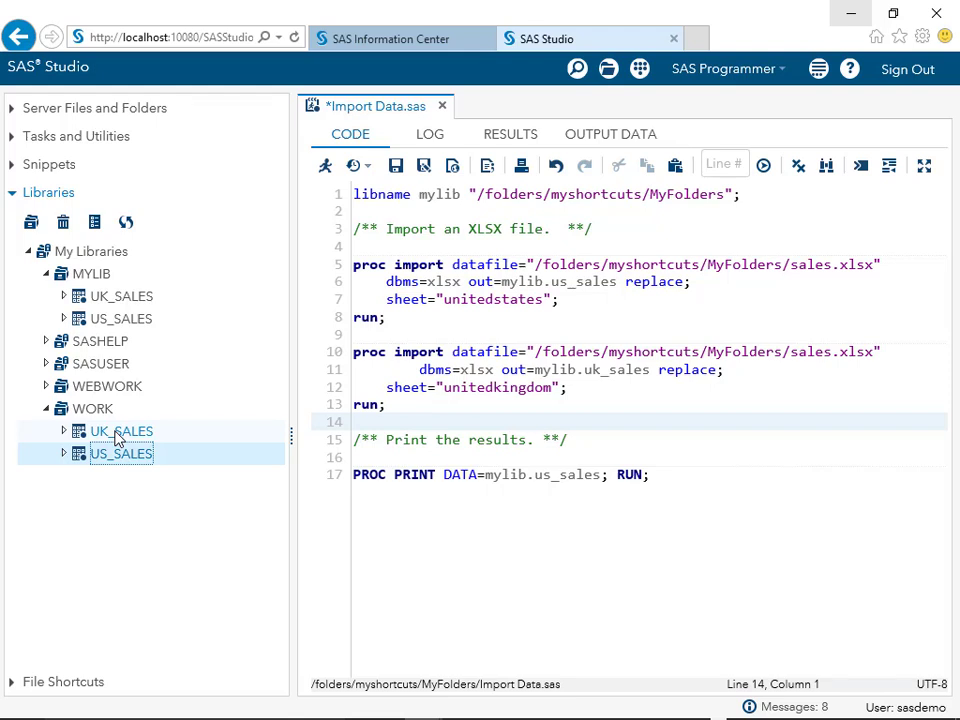
{"action": "left_click", "coordinate": [117, 440]}
{"action": "left_click", "coordinate": [118, 460]}
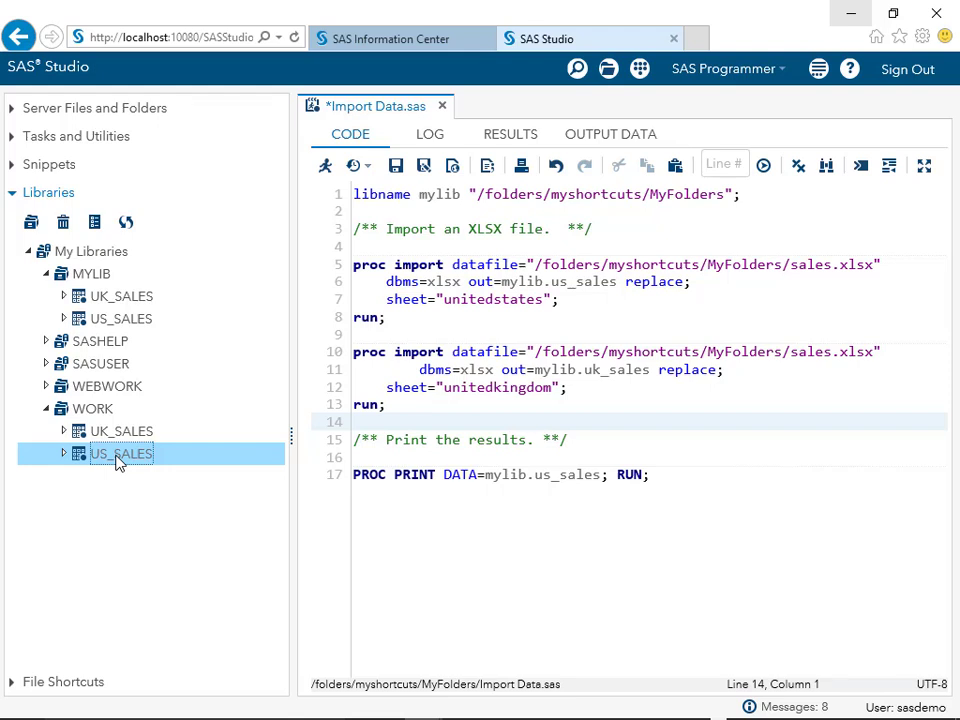
{"action": "left_click", "coordinate": [117, 300]}
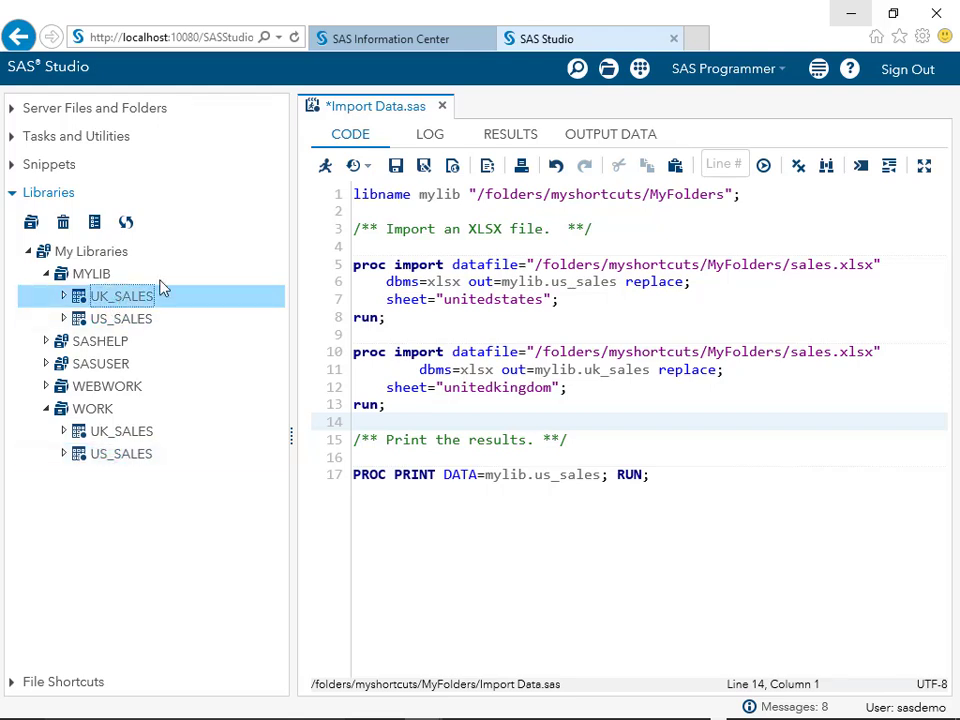
{"action": "left_click_drag", "start_coordinate": [479, 194], "coordinate": [720, 196]}
{"action": "left_click", "coordinate": [721, 195]}
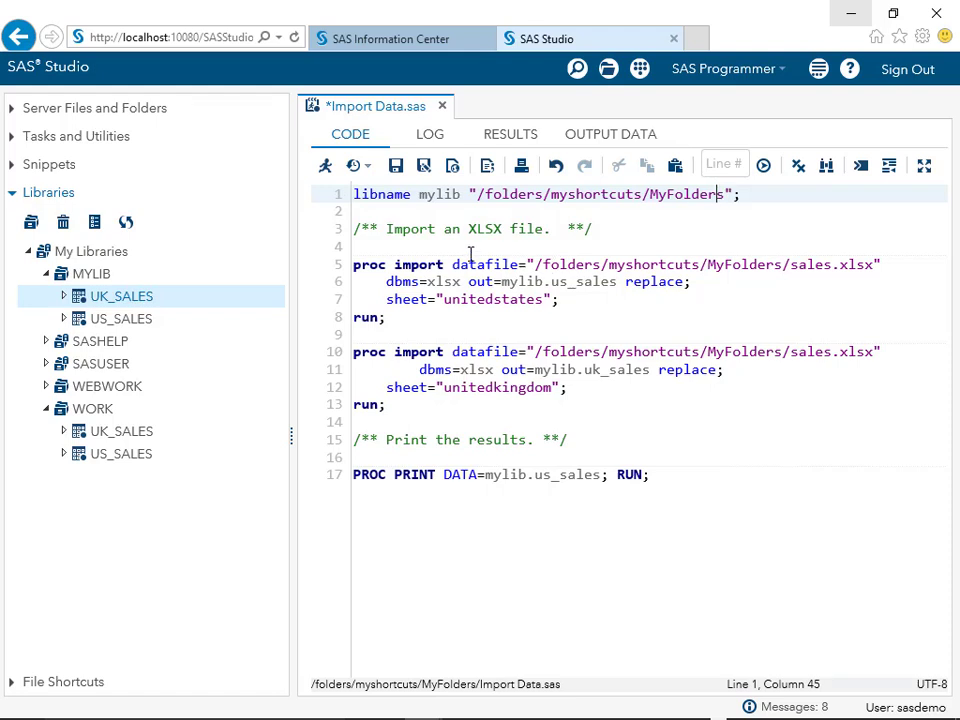
Step: Confirm uk_sales.sas7bdat and us_sales.sas7bdat appear in the MyFolders server files
{"action": "left_click", "coordinate": [440, 246]}
{"action": "left_click", "coordinate": [14, 112]}
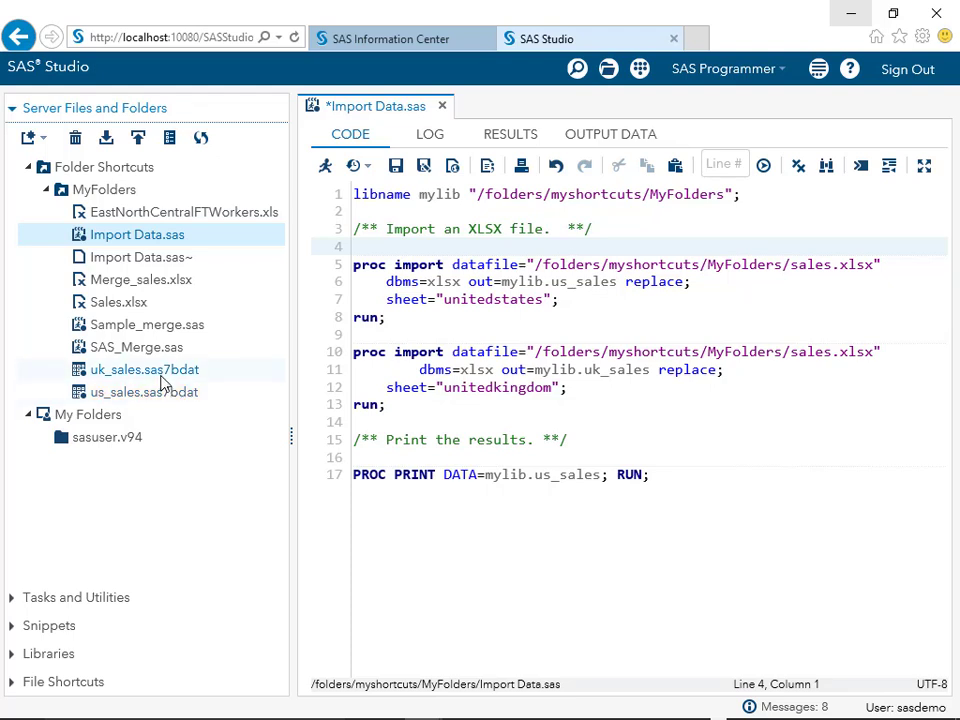
{"action": "left_click", "coordinate": [375, 422]}
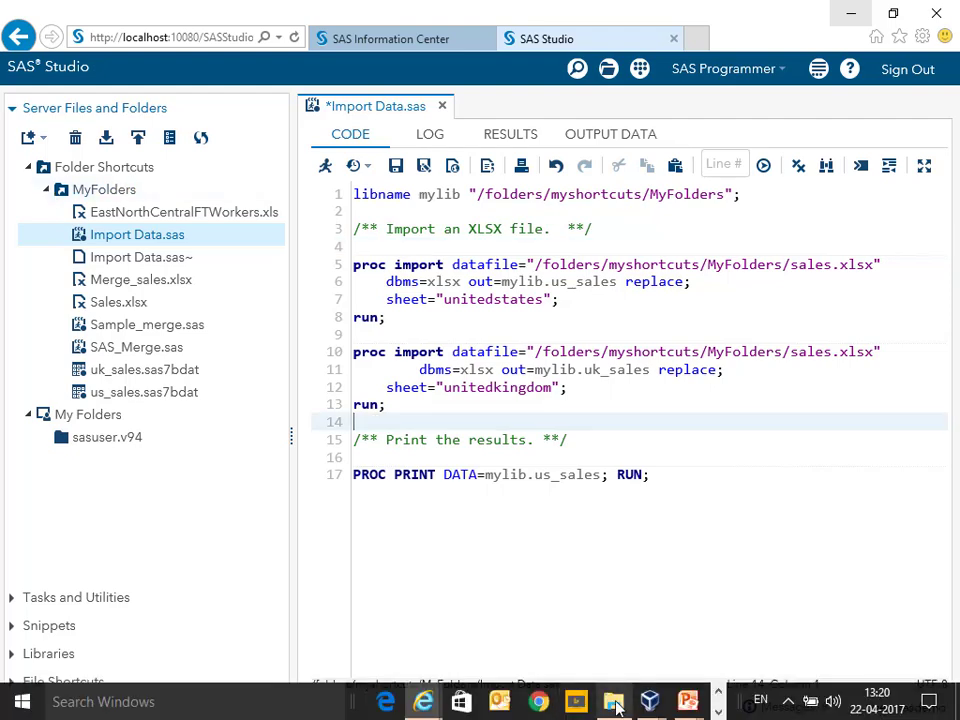
{"action": "left_click", "coordinate": [614, 703]}
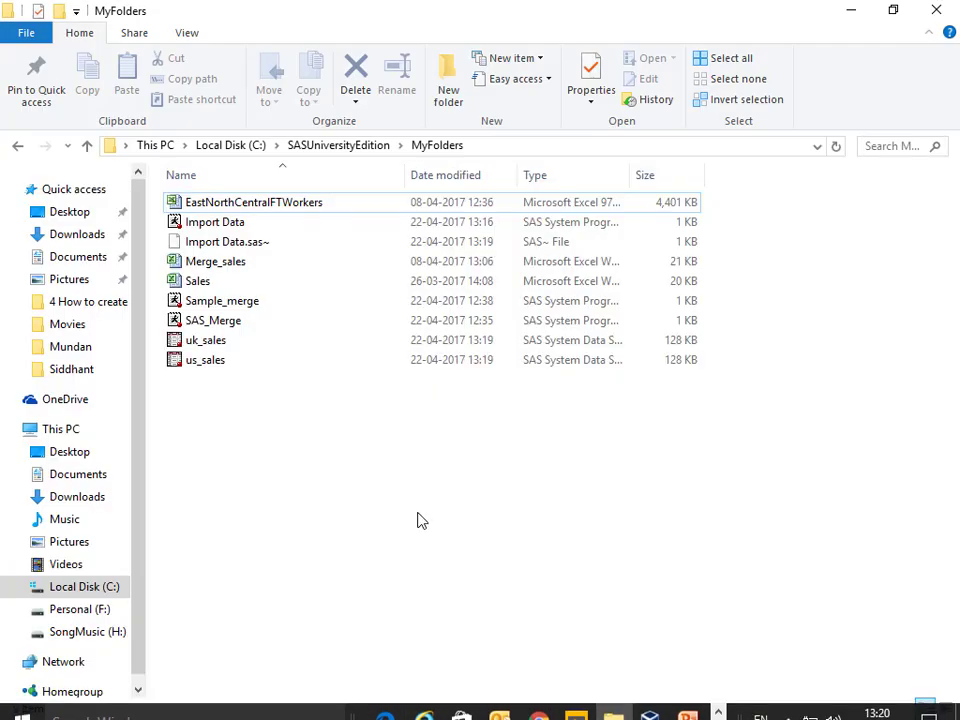
{"action": "left_click", "coordinate": [489, 148]}
{"action": "left_click", "coordinate": [327, 502]}
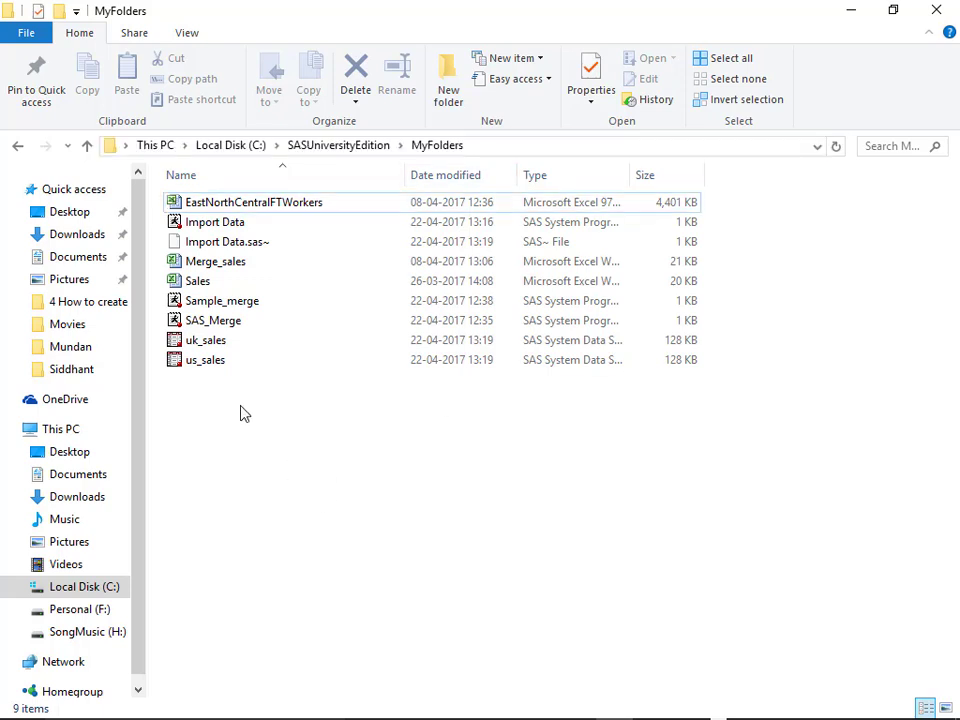
{"action": "left_click", "coordinate": [190, 342]}
{"action": "left_click", "coordinate": [203, 363]}
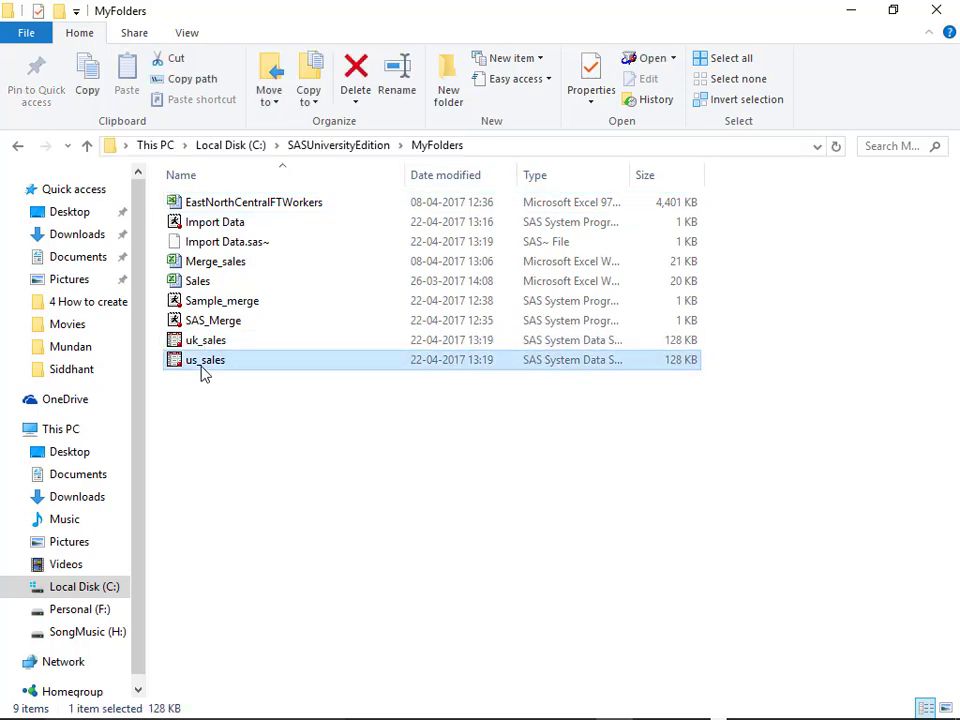
{"action": "left_click", "coordinate": [250, 483]}
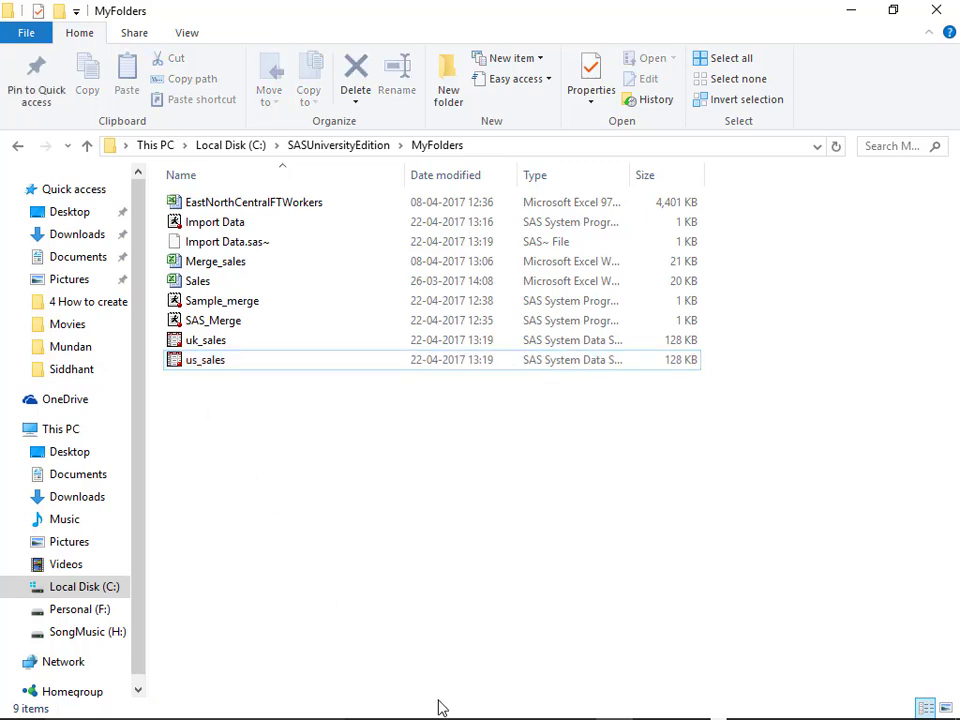
{"action": "left_click", "coordinate": [615, 705]}
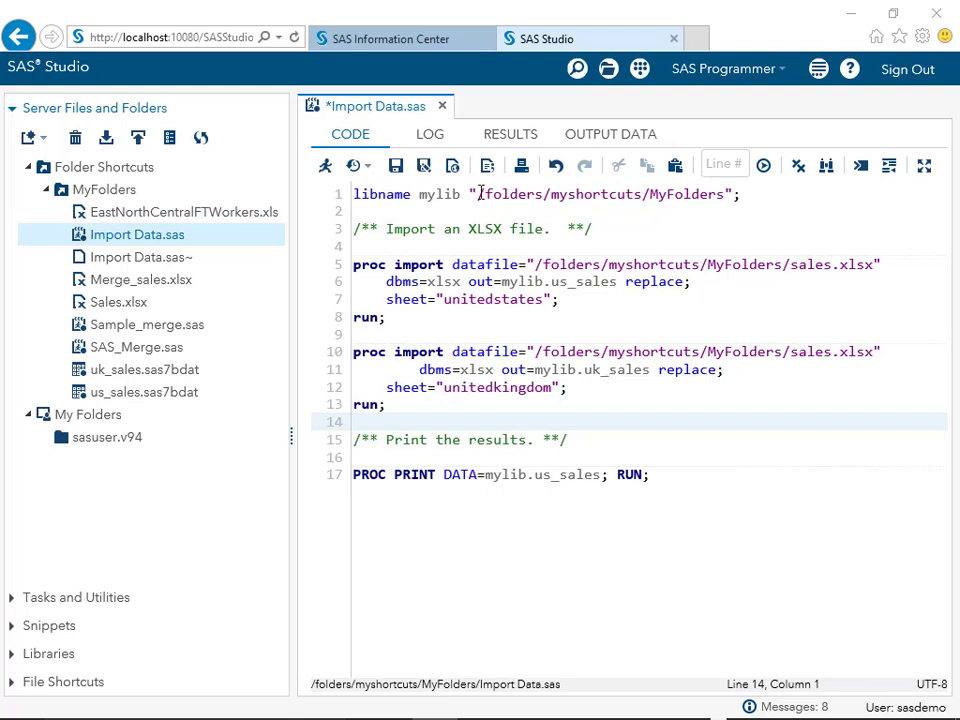
{"action": "left_click_drag", "start_coordinate": [477, 194], "coordinate": [724, 196]}
{"action": "left_click", "coordinate": [724, 196]}
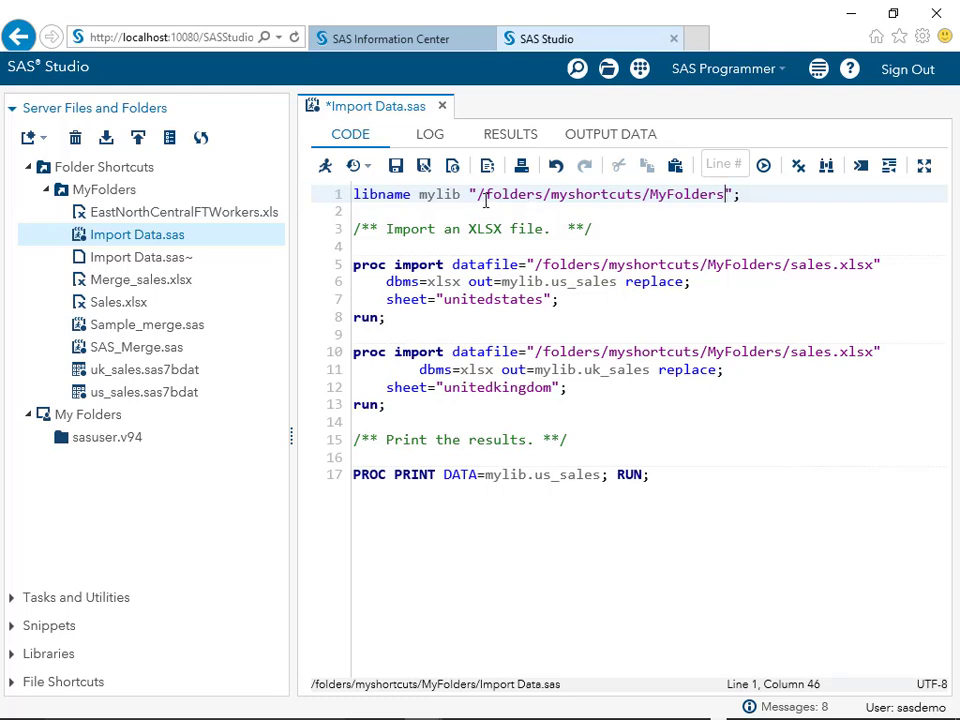
{"action": "left_click", "coordinate": [105, 194]}
{"action": "right_click", "coordinate": [105, 198]}
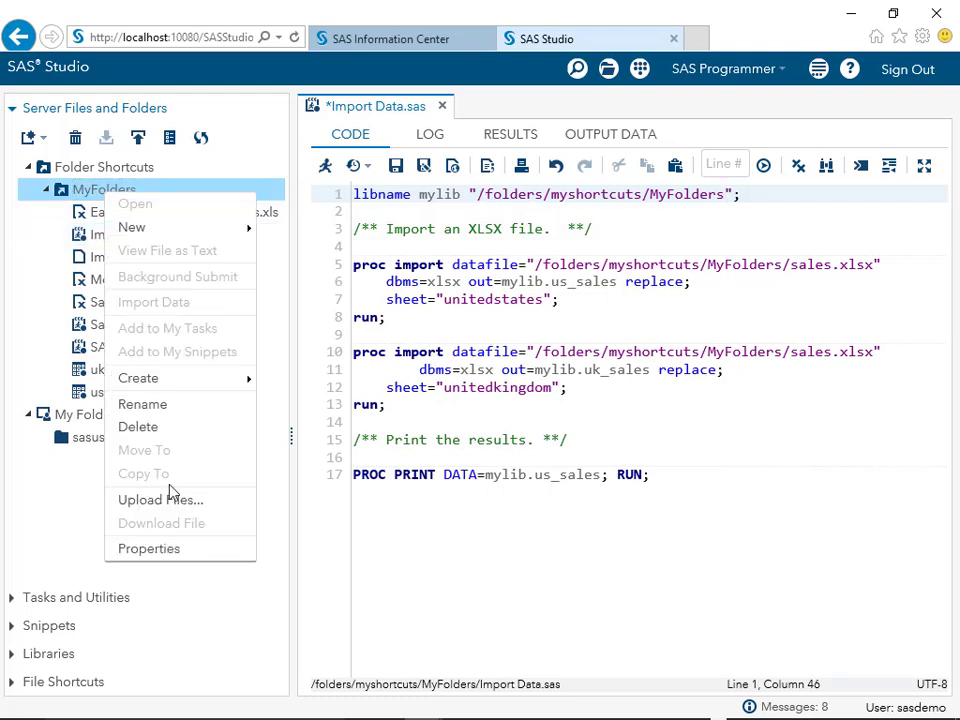
{"action": "left_click", "coordinate": [148, 549]}
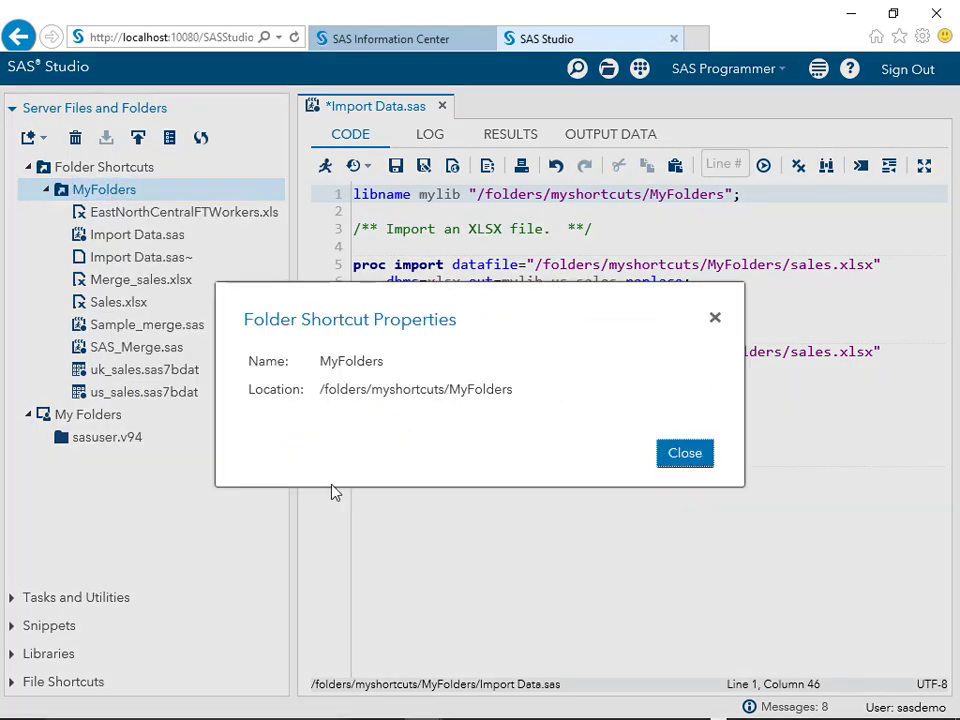
{"action": "left_click", "coordinate": [686, 453]}
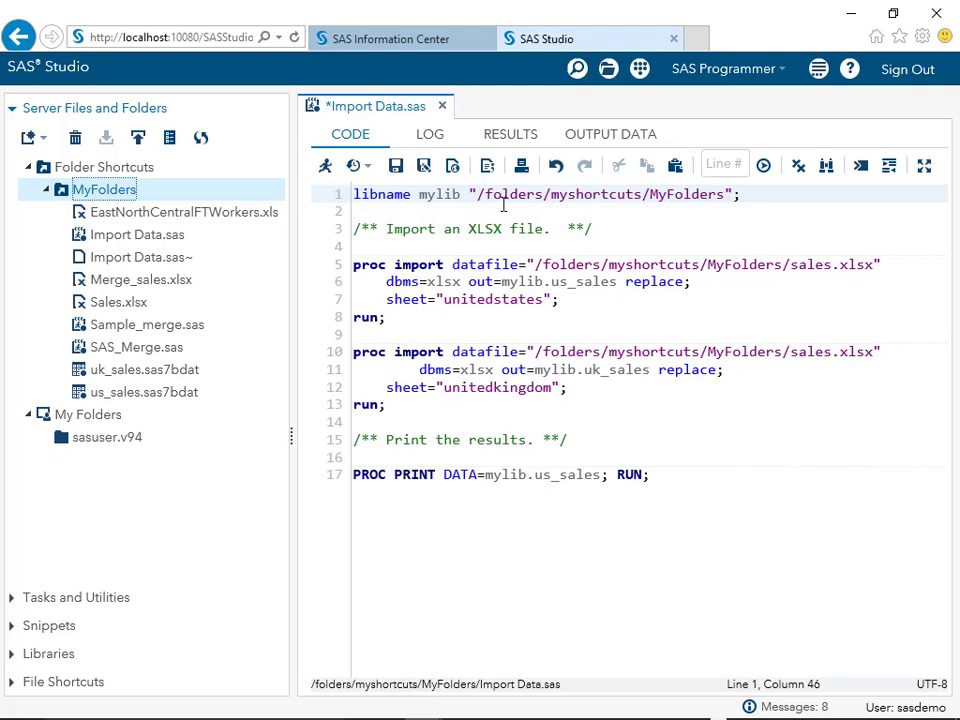
{"action": "left_click", "coordinate": [615, 702]}
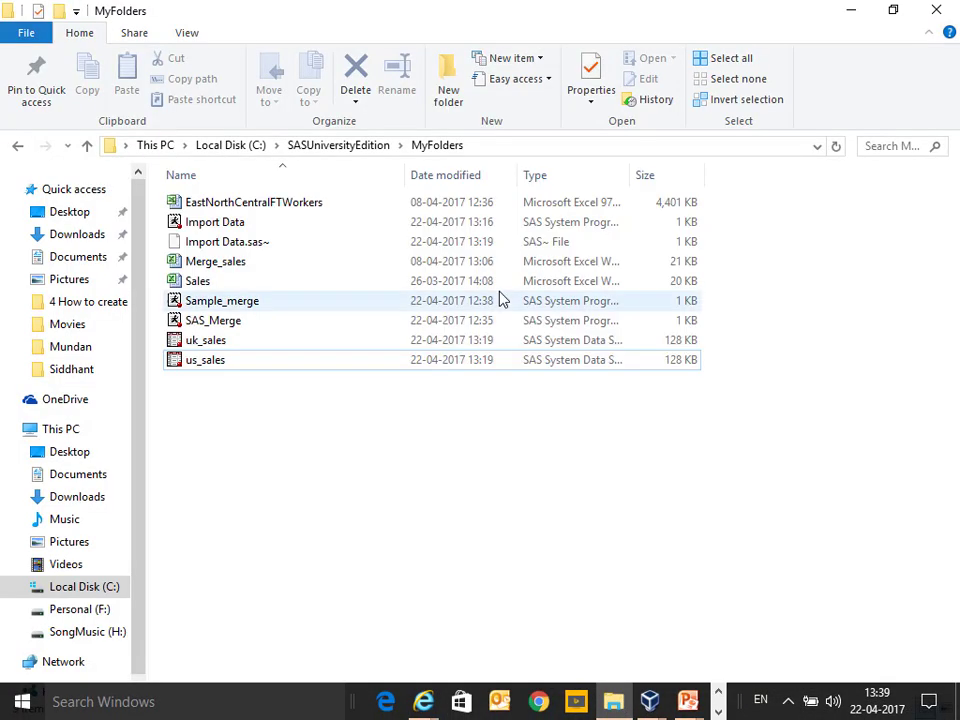
{"action": "left_click", "coordinate": [497, 148]}
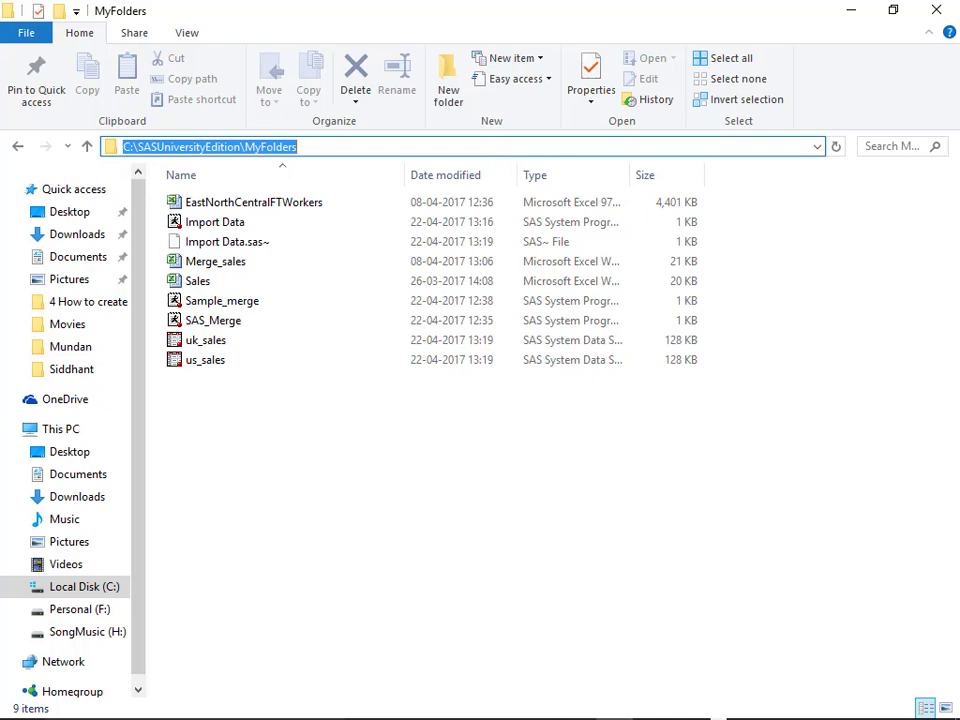
{"action": "left_click", "coordinate": [615, 702]}
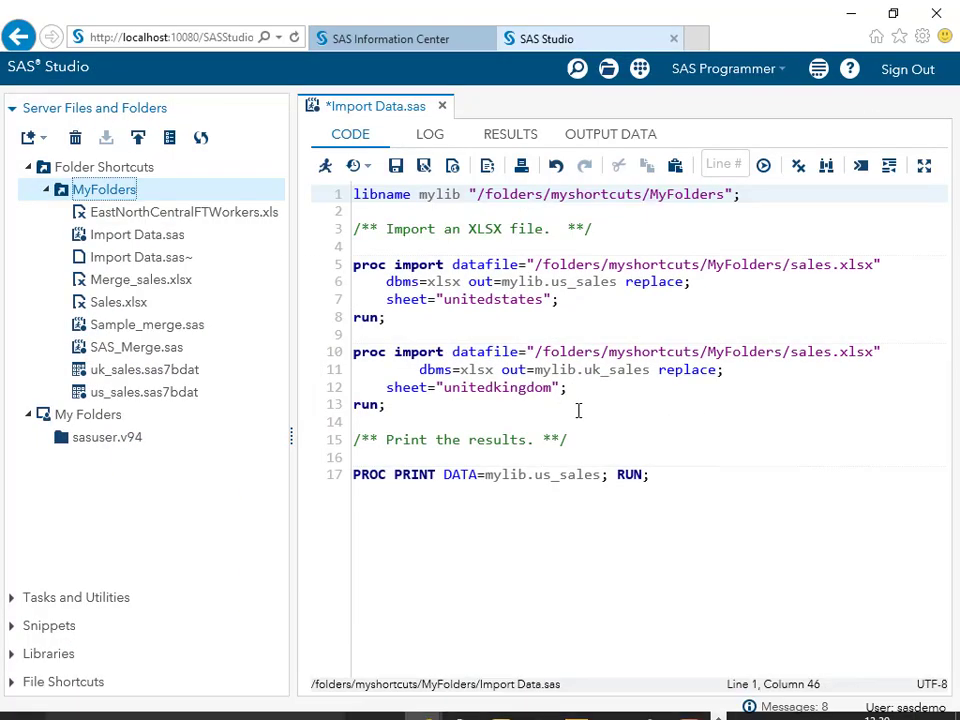
{"action": "left_click", "coordinate": [563, 420]}
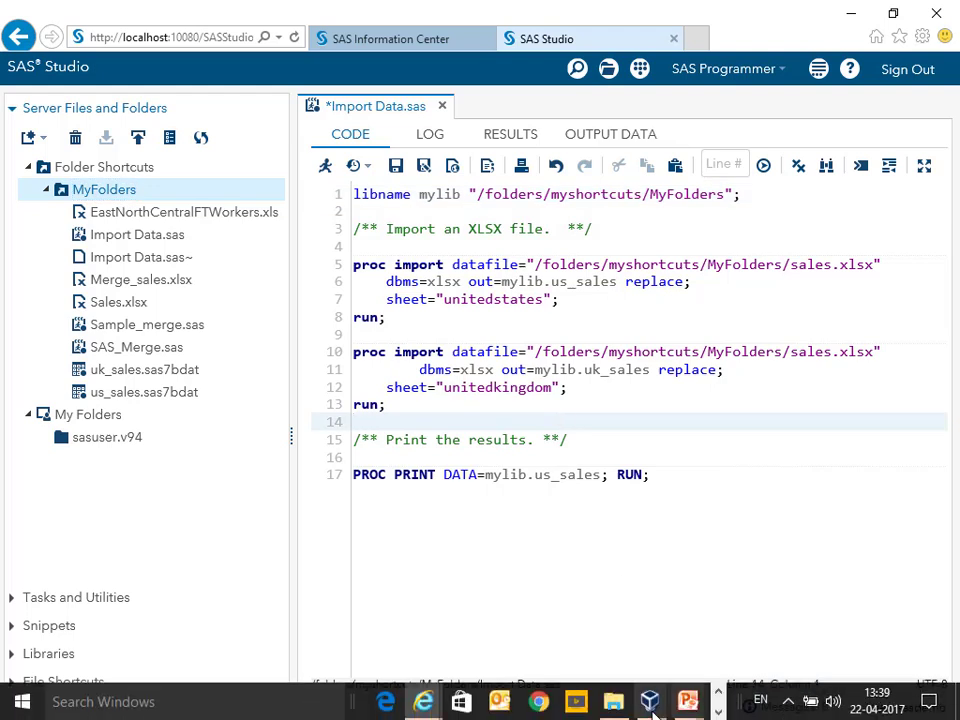
{"action": "left_click", "coordinate": [648, 703]}
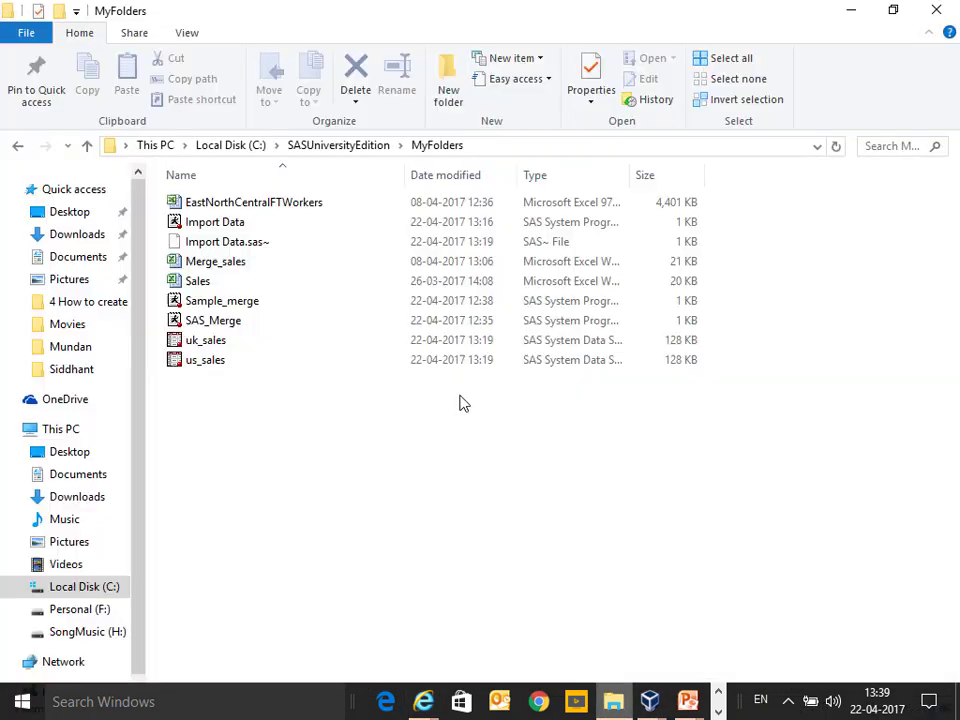
{"action": "left_click", "coordinate": [476, 147]}
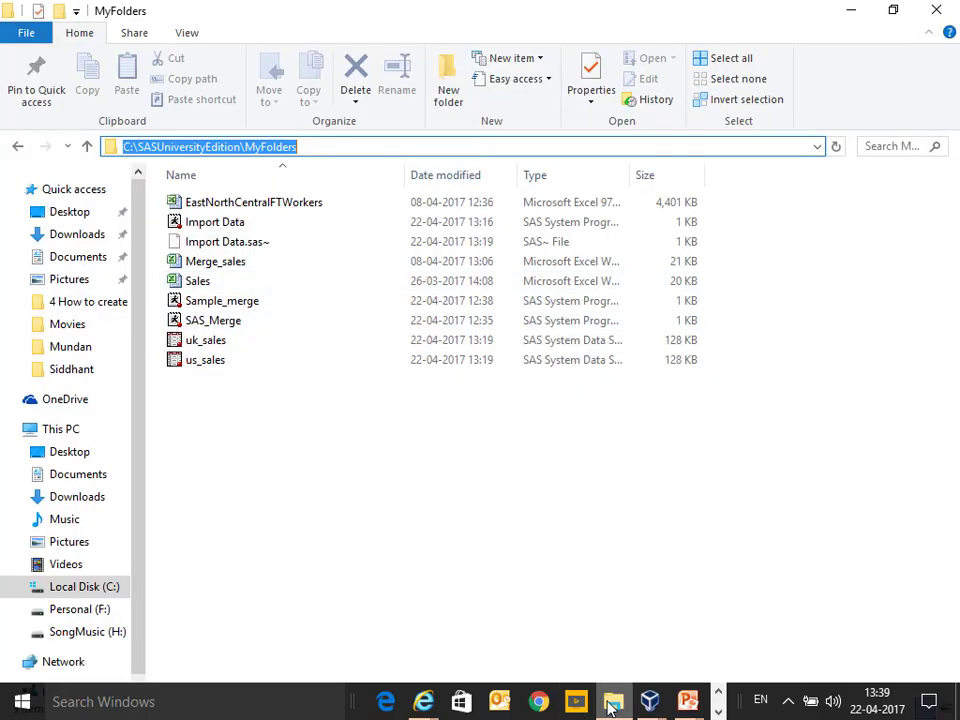
{"action": "left_click", "coordinate": [612, 704]}
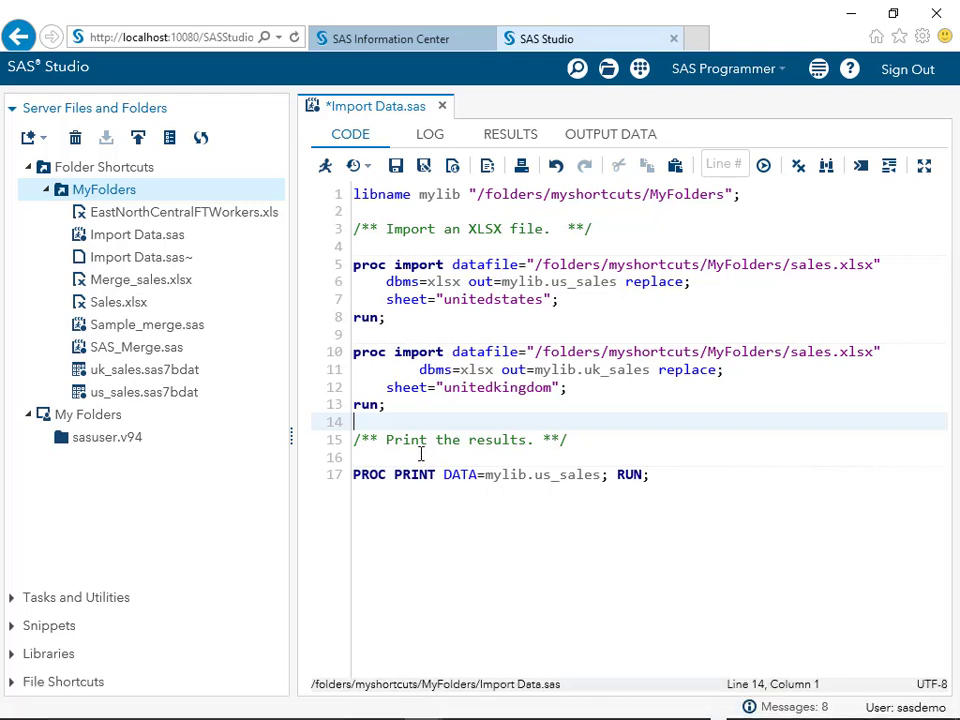
{"action": "left_click", "coordinate": [420, 456]}
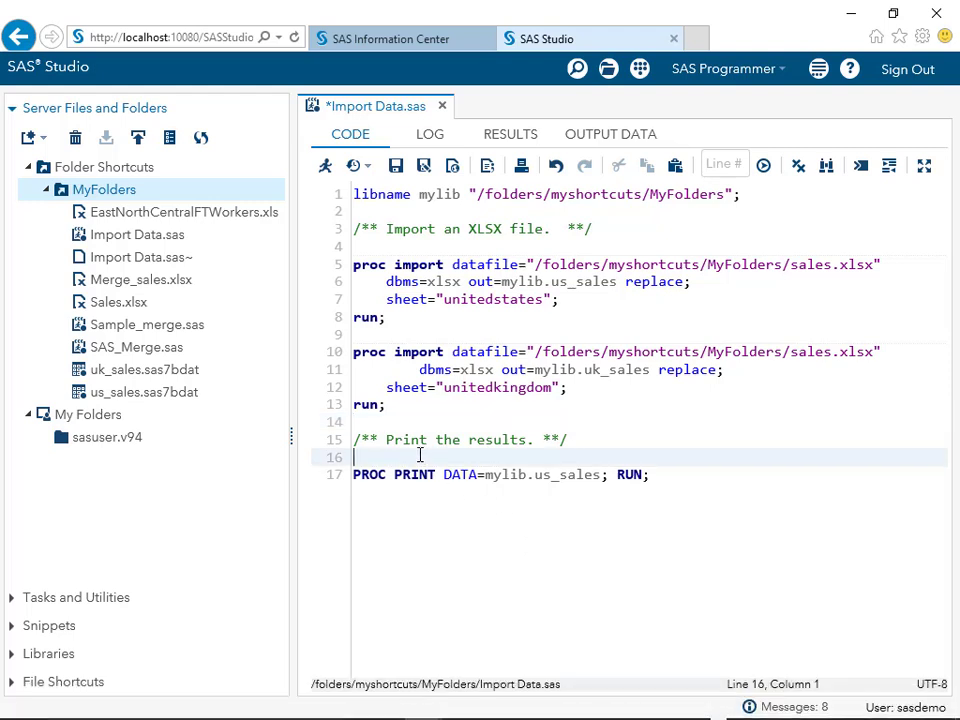
{"action": "left_click_drag", "start_coordinate": [401, 422], "coordinate": [420, 511]}
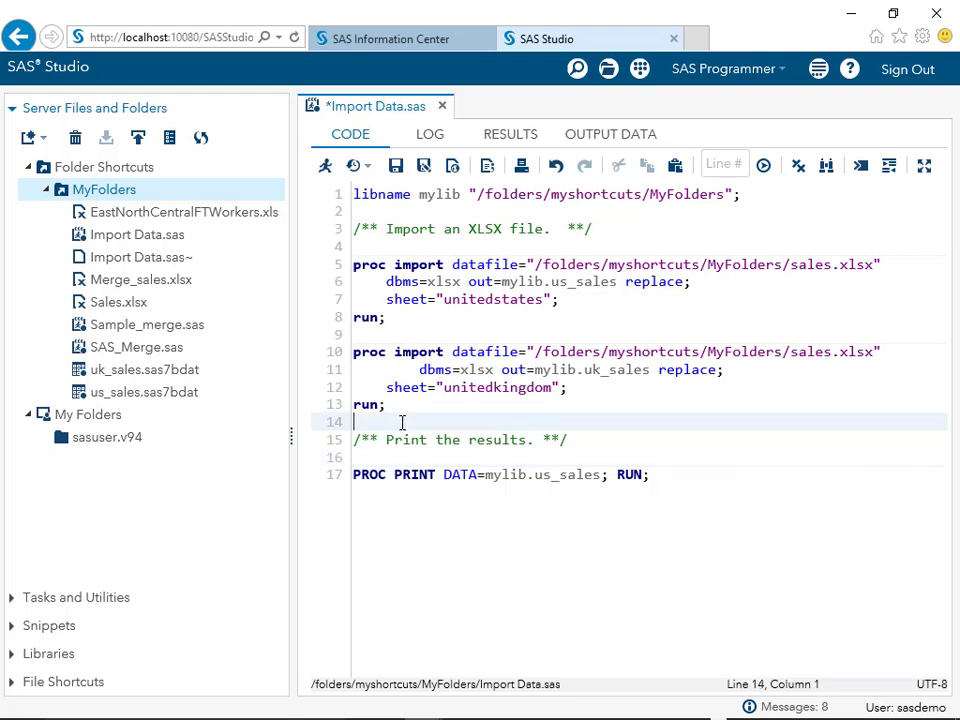
{"action": "left_click", "coordinate": [419, 505]}
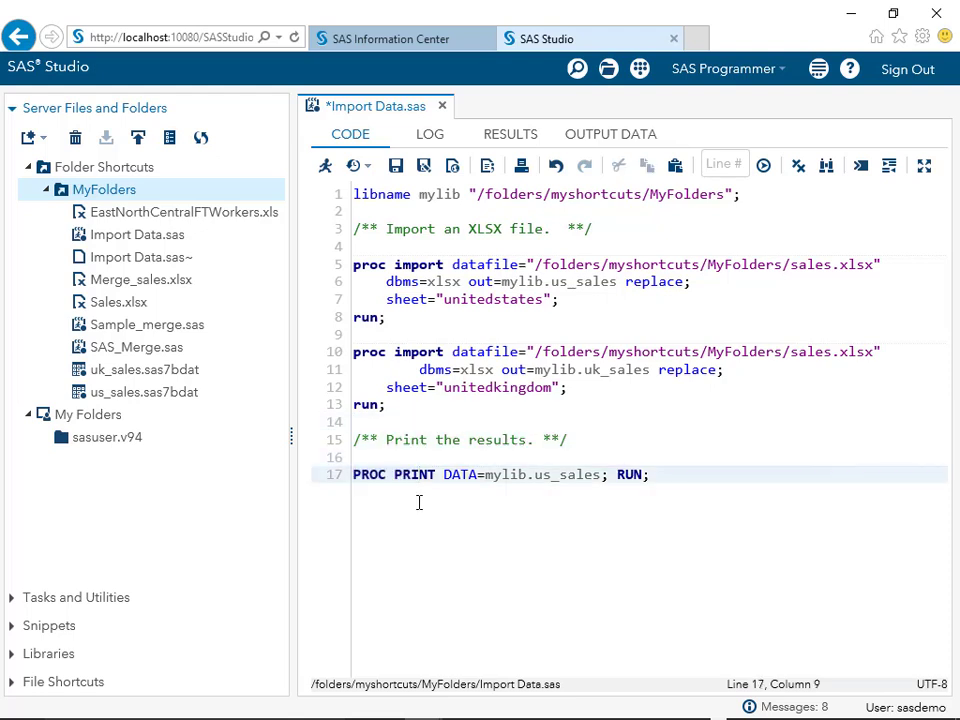